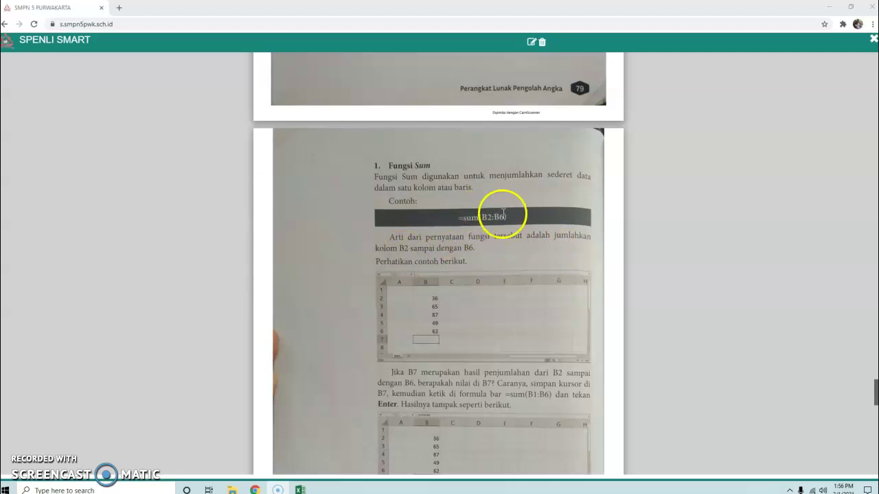
Switch to the Excel workbook and check the cell references of the first and last numbers in column B.
left_click(300, 489)
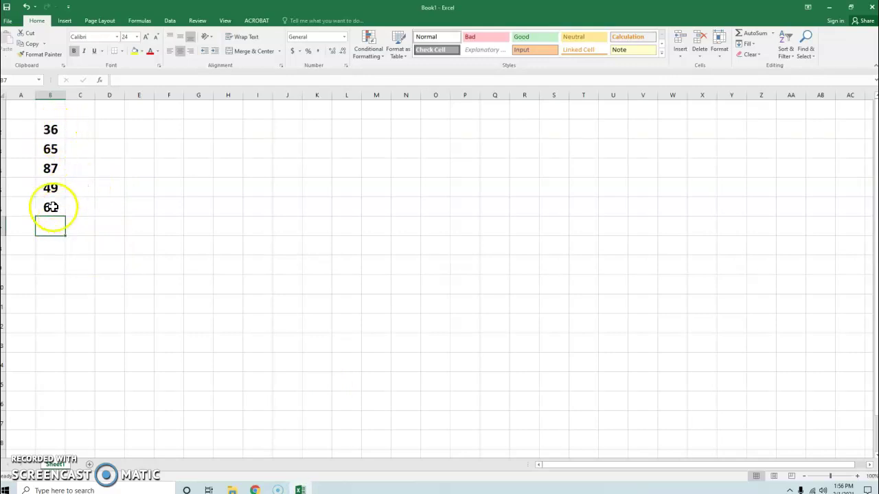
left_click(60, 131)
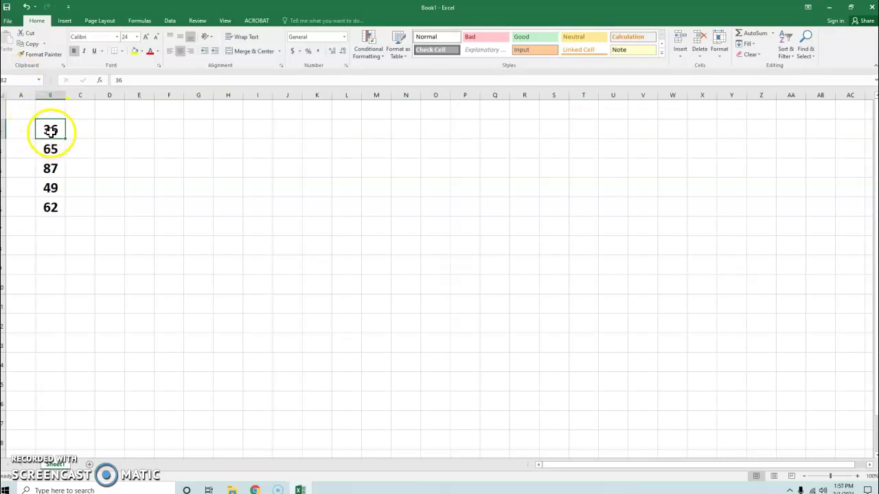
left_click(57, 208)
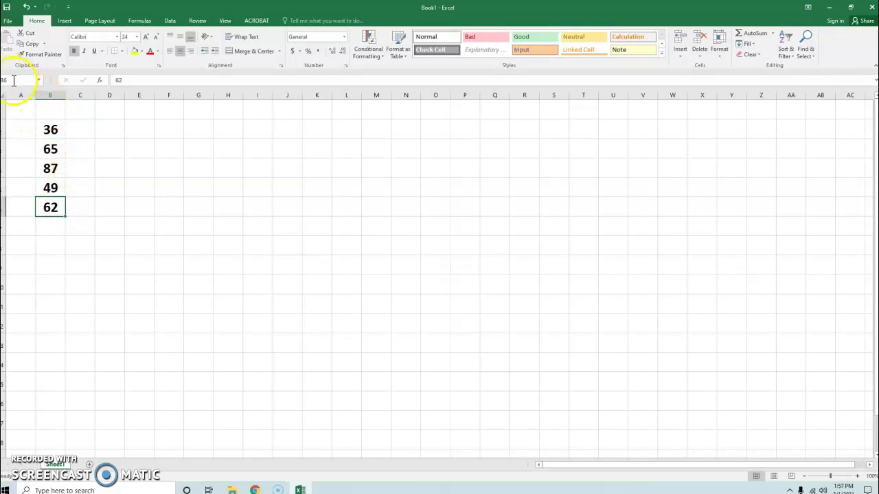
Enter the formula =SUM(B2:B6) in cell B7 to total the numbers above it.
left_click(53, 226)
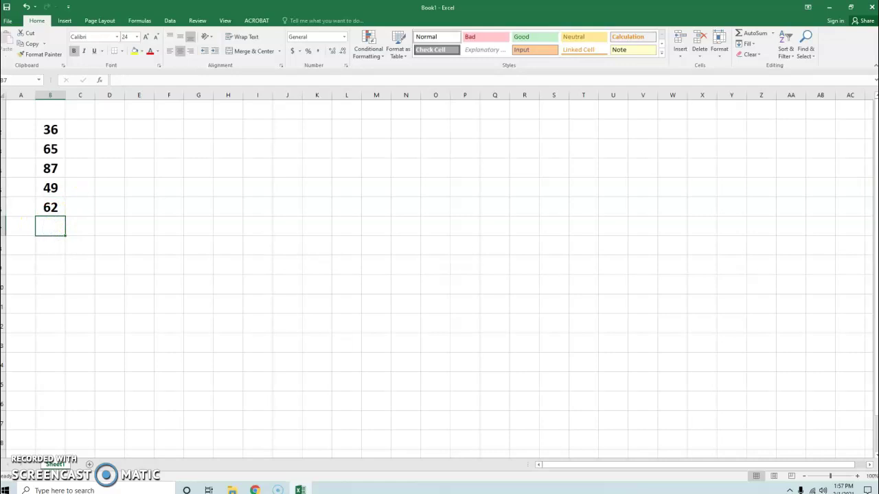
left_click(49, 226)
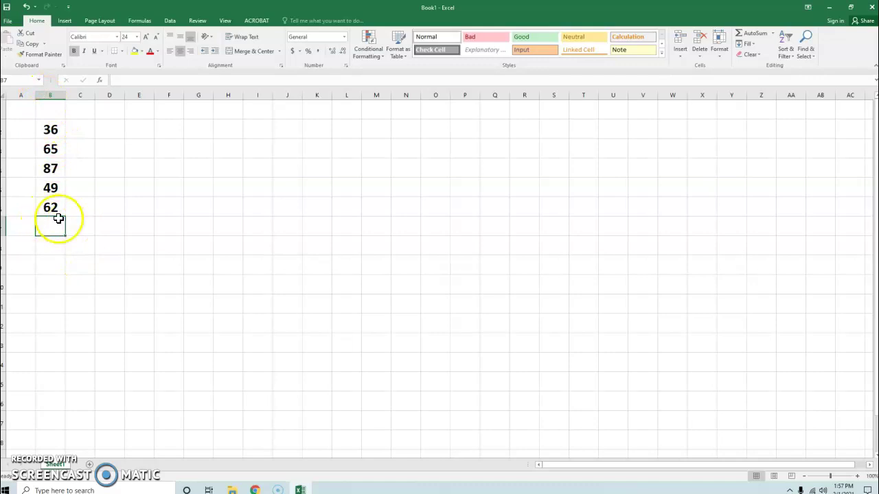
left_click(122, 82)
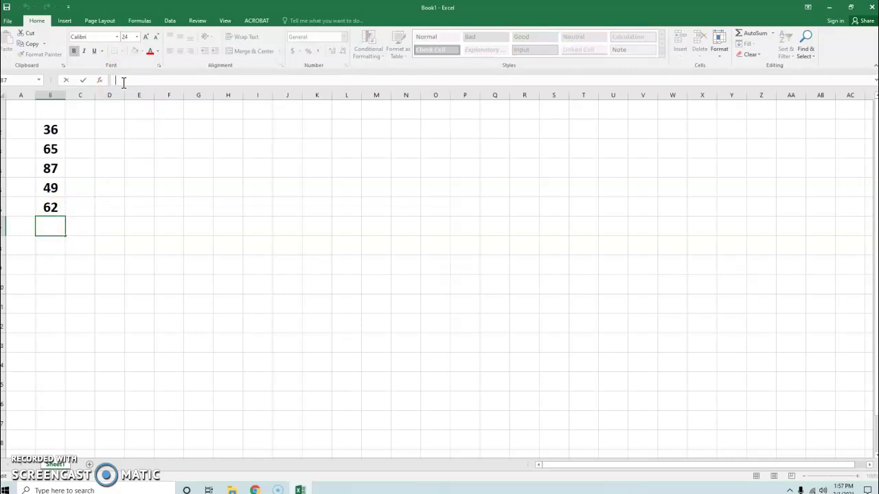
type("=")
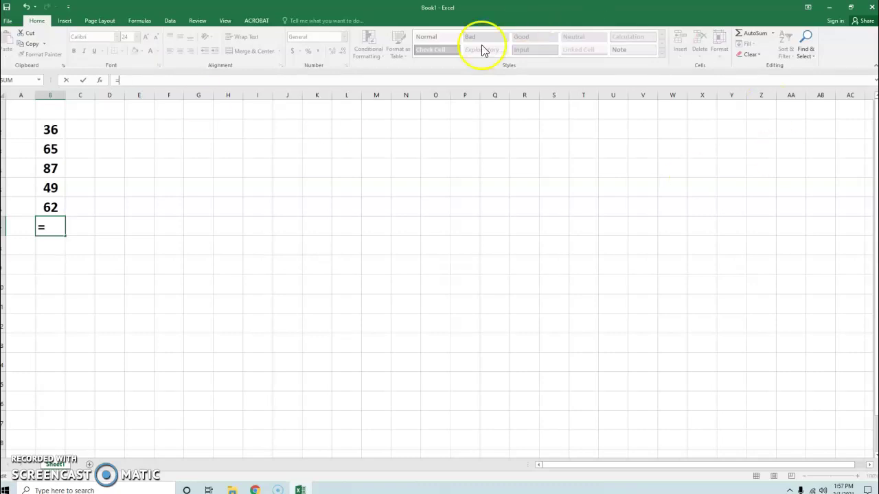
type("SUM")
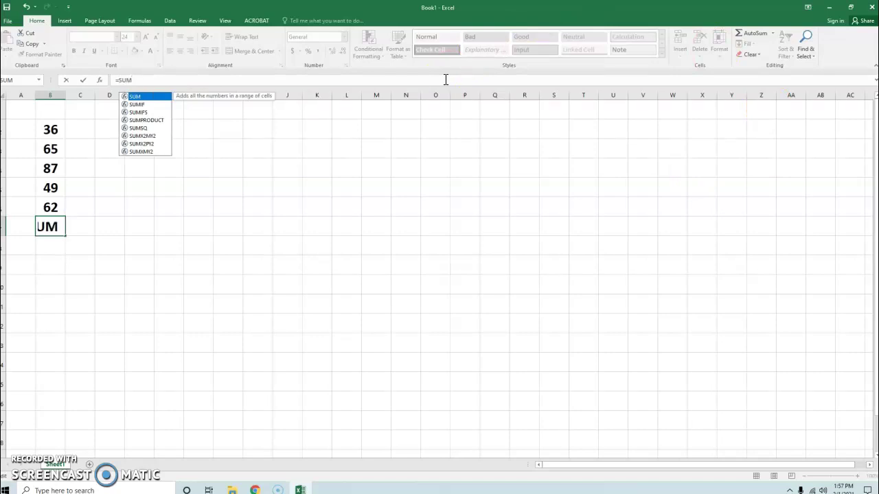
double_click(157, 100)
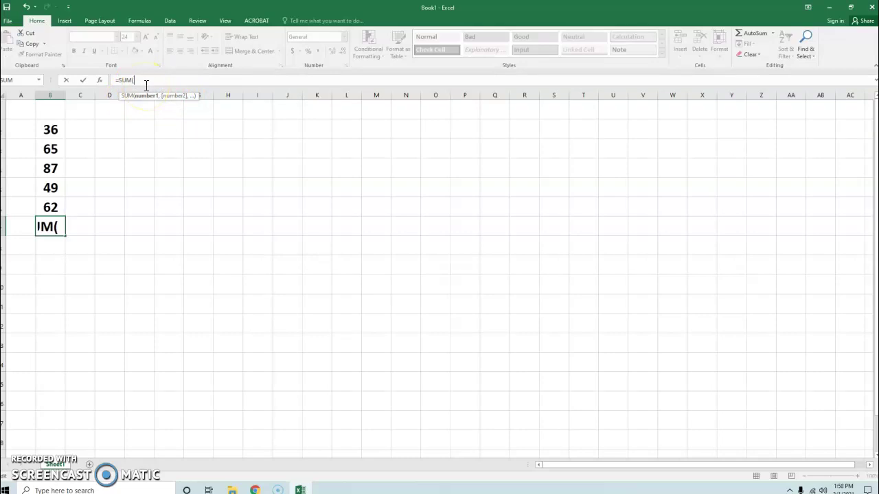
type("B")
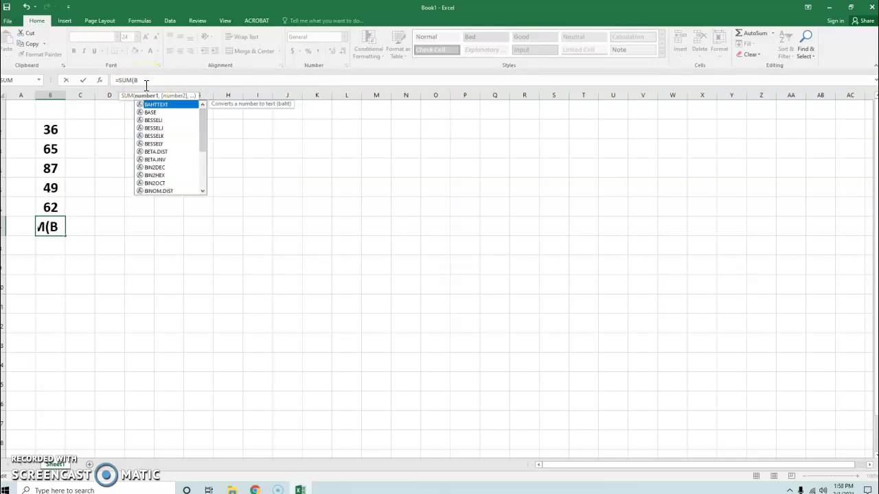
type("2:")
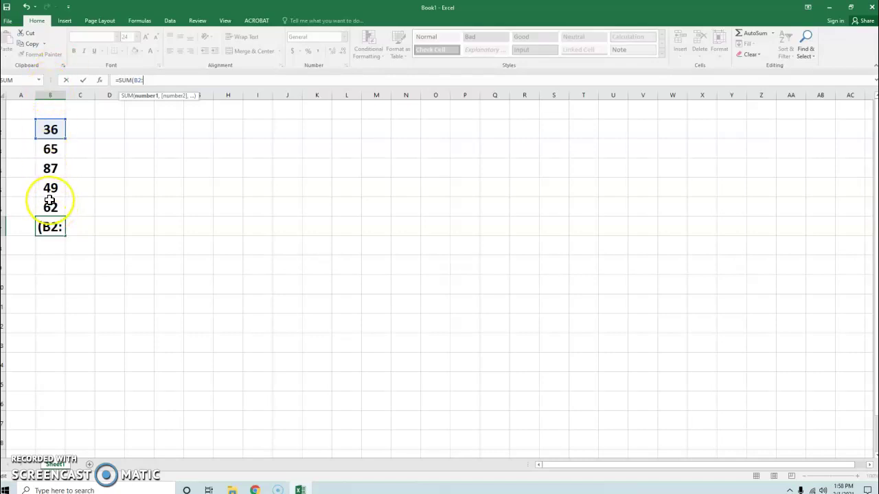
type("B6")
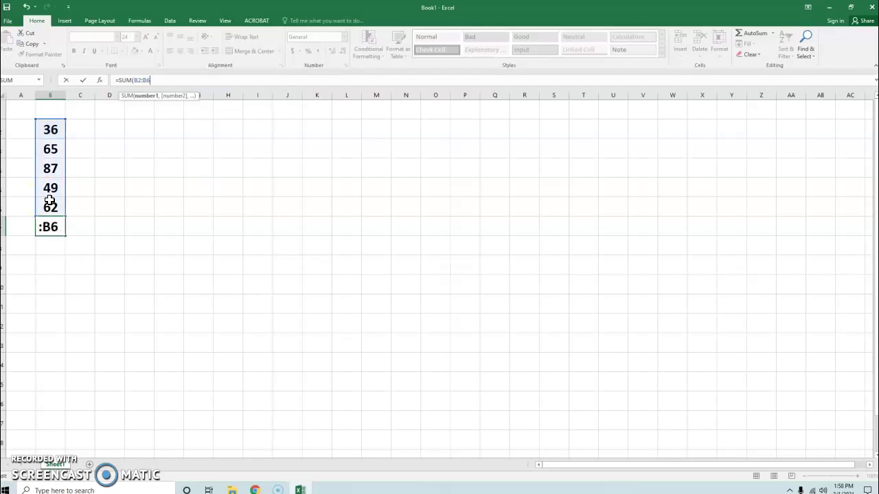
type(")")
key("Return")
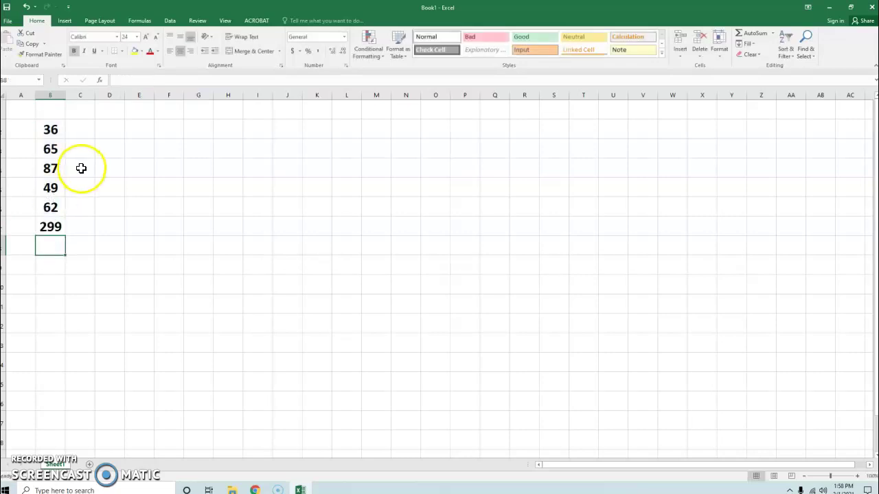
Delete the SUM formula from cell B7.
left_click(43, 226)
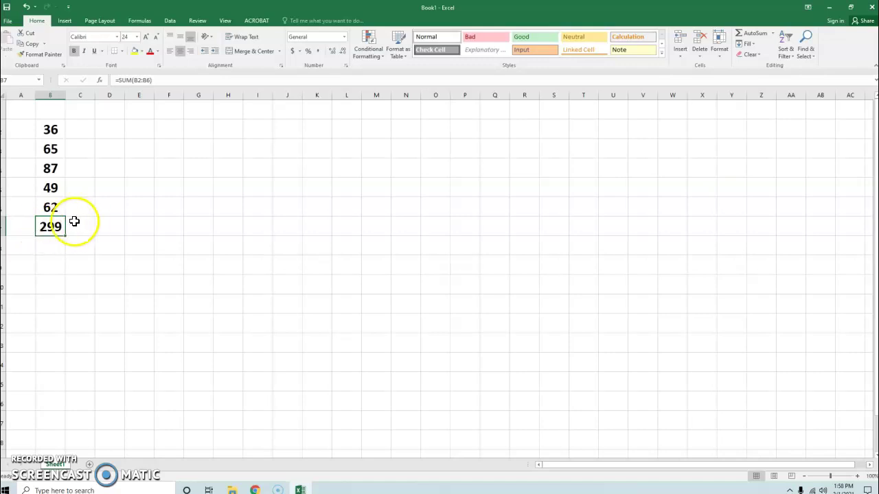
left_click(51, 226)
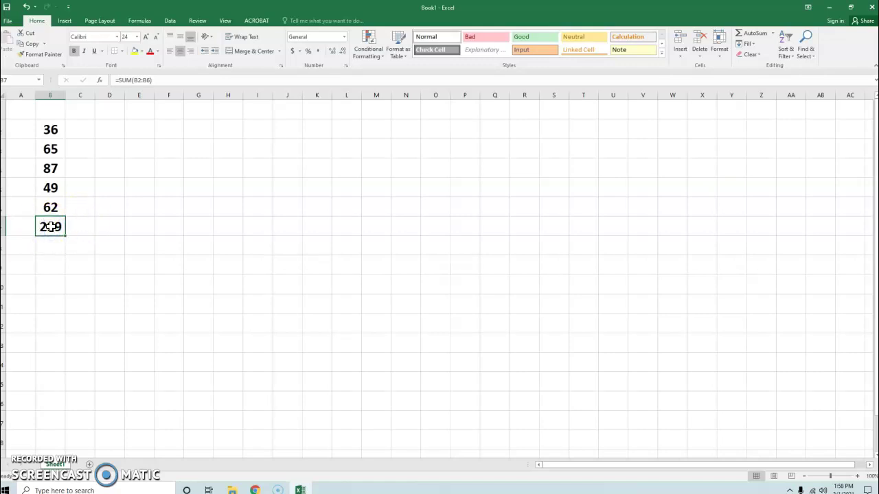
key("Delete")
left_click(132, 78)
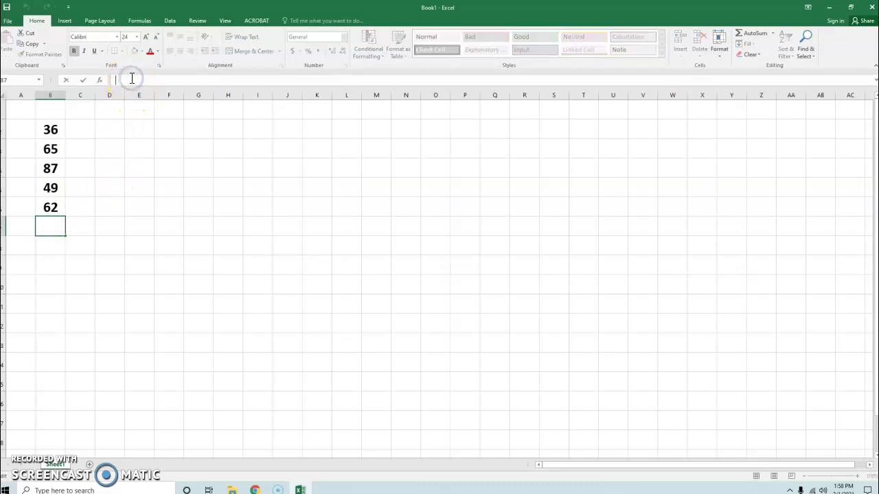
type("=")
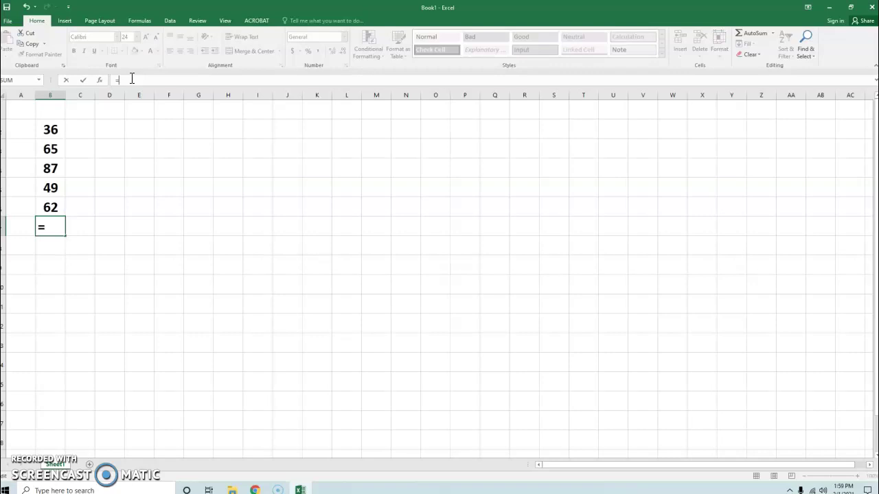
type("SUM")
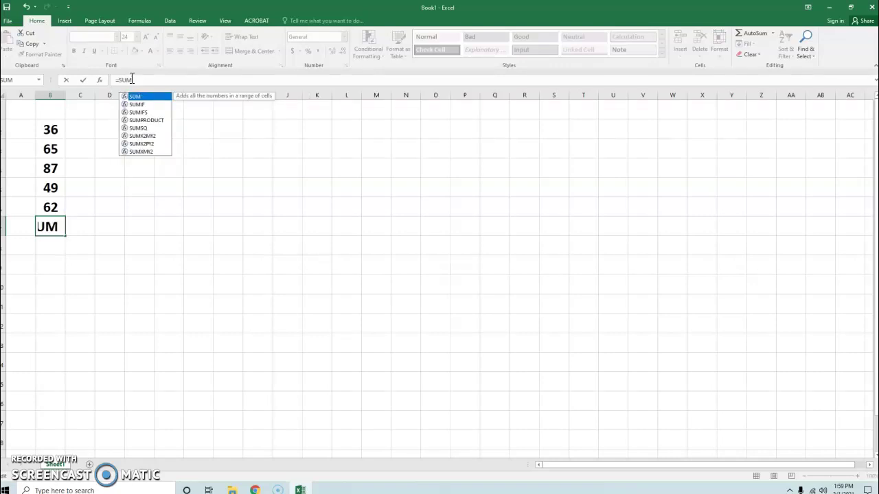
key("BackSpace")
key("BackSpace")
key("BackSpace")
key("BackSpace")
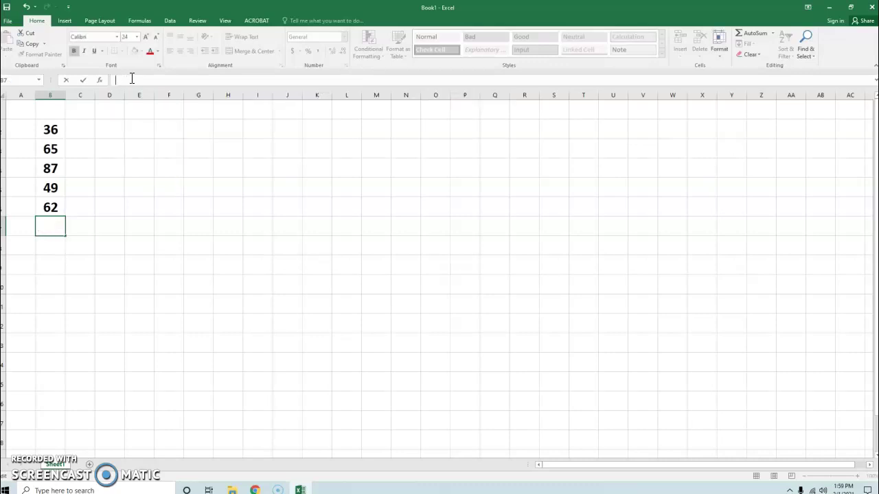
left_click(239, 153)
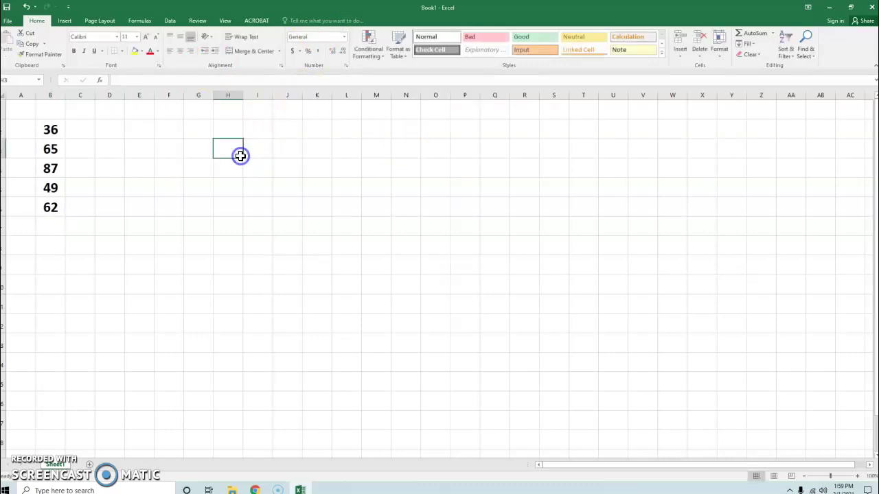
Total the range B2:B6 in cell B7 with the AutoSum Sum function.
left_click(53, 226)
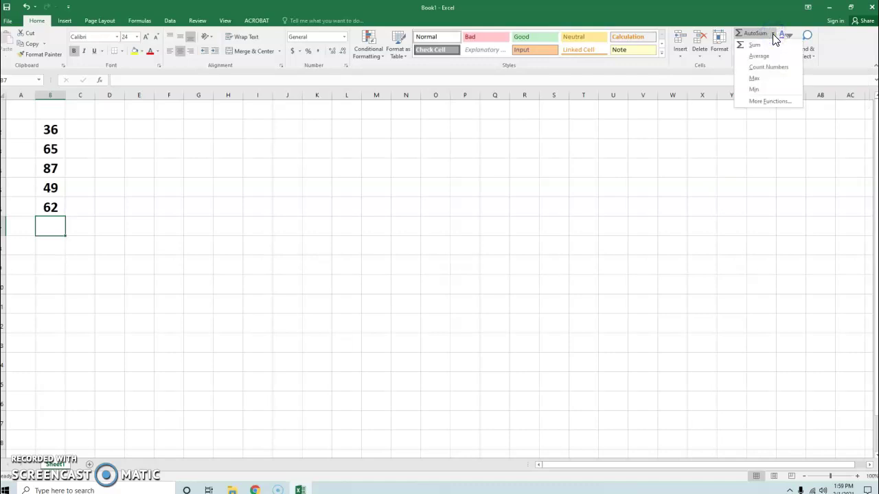
left_click(772, 44)
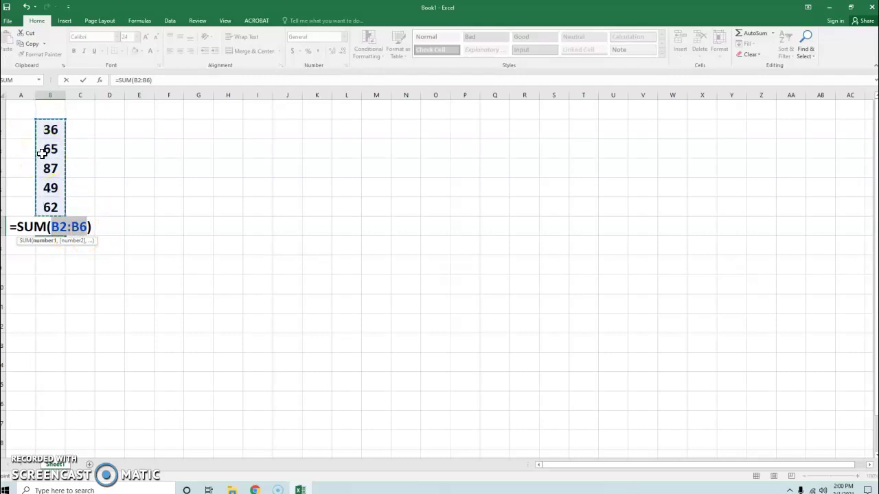
key("Return")
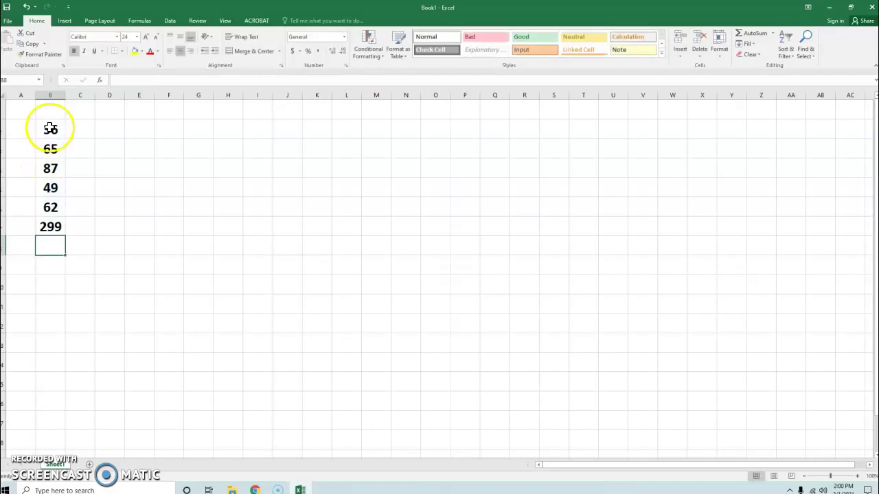
Switch to the textbook in Chrome and read the section on the Average function.
left_click(255, 489)
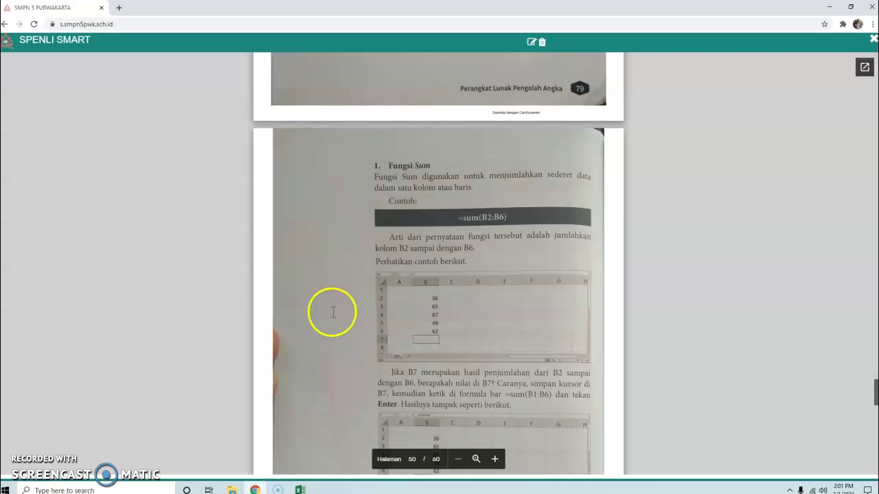
scroll(334, 310, "down", 5)
scroll(346, 314, "down", 4)
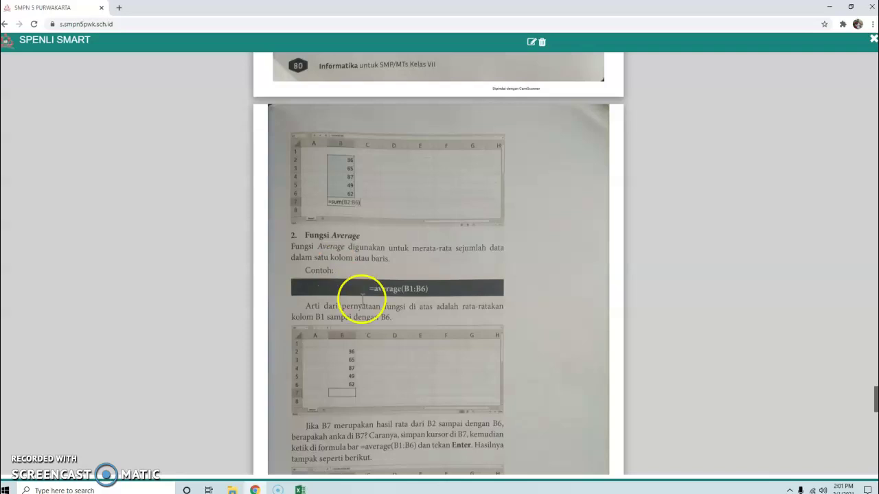
scroll(362, 301, "down", 2)
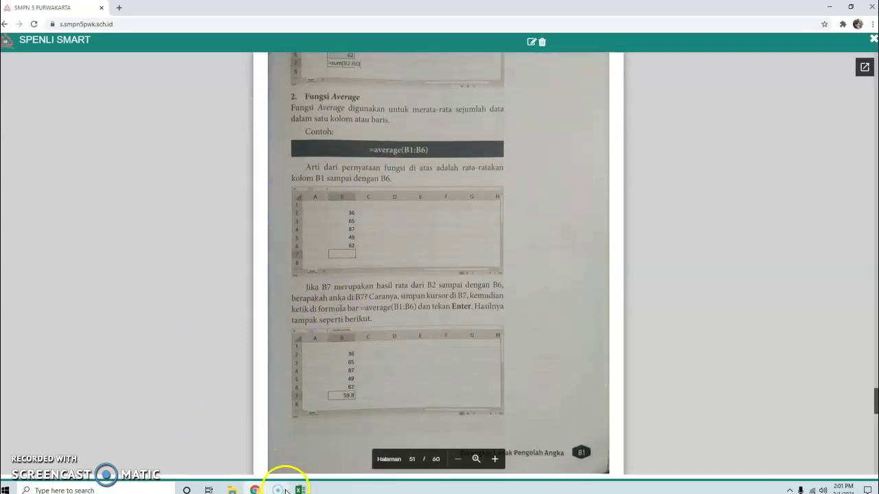
Switch back to Excel and clear the AutoSum formula from cell B7.
left_click(299, 490)
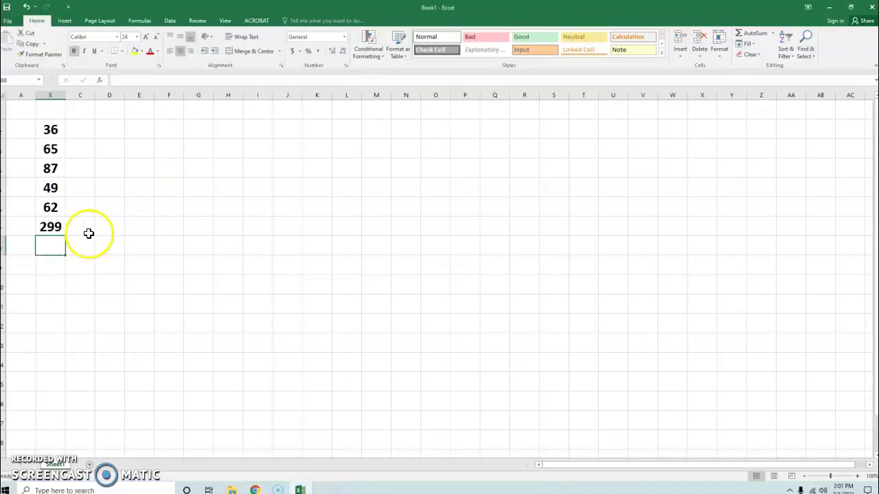
left_click(55, 226)
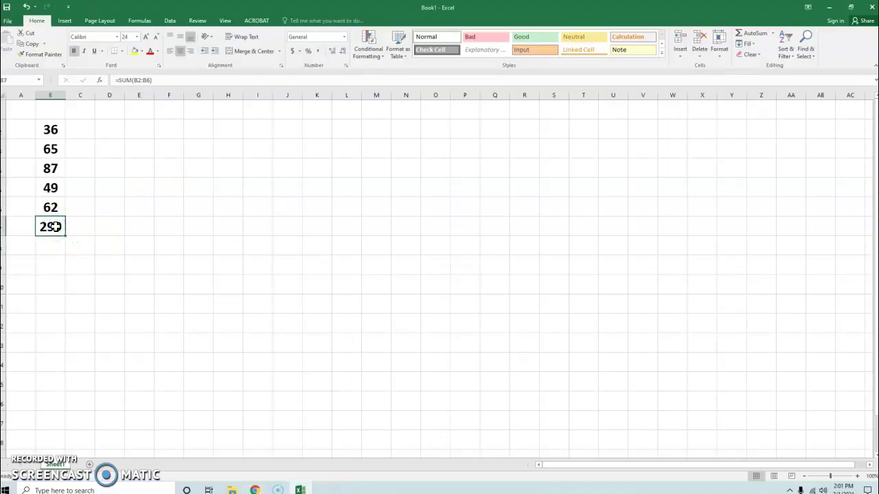
key("Delete")
left_click(105, 189)
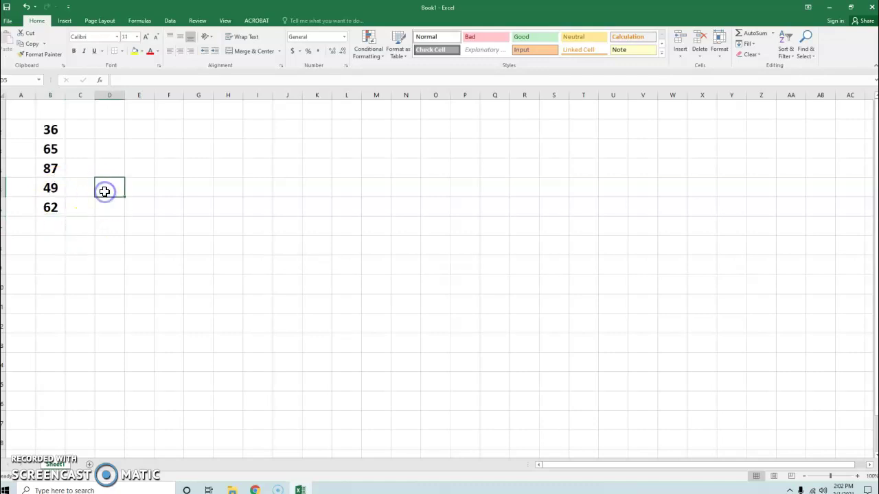
Enter the formula =AVERAGE(B2:B6) in cell B7.
left_click(54, 227)
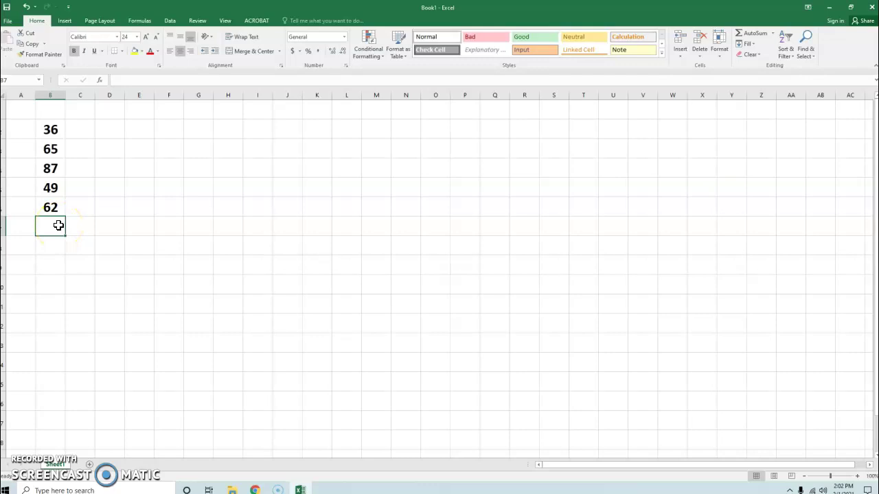
left_click(128, 80)
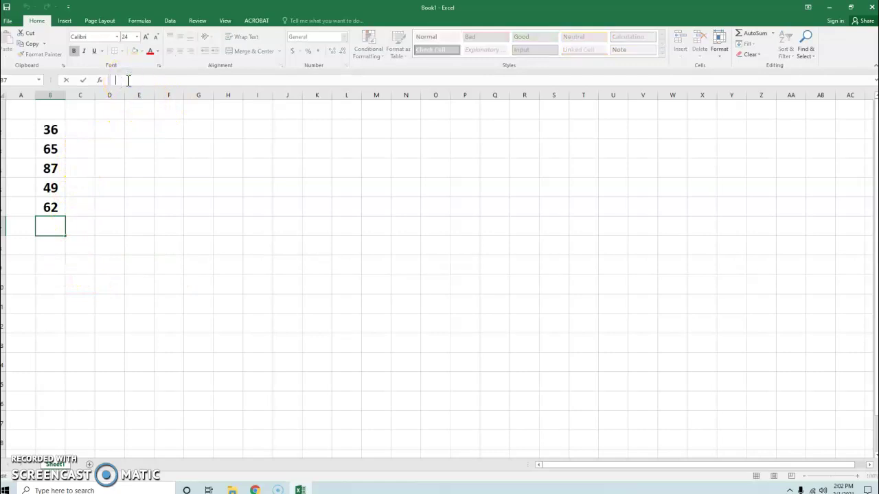
type("=")
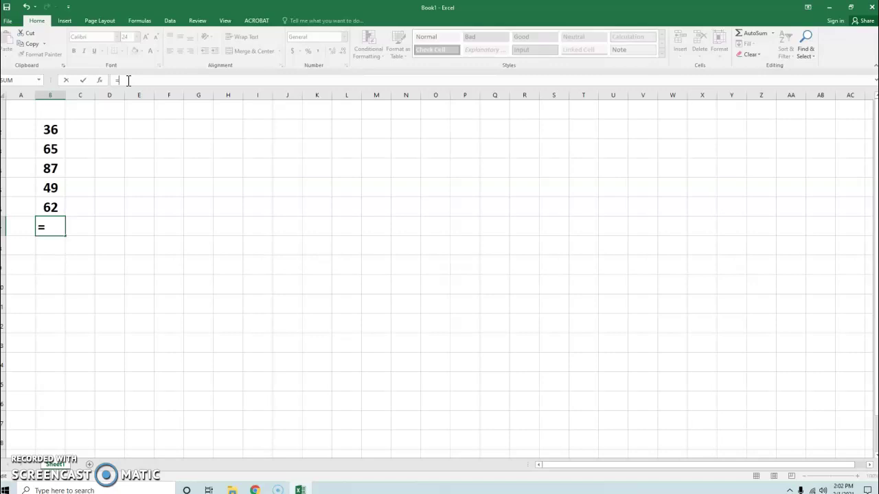
type("AVERAGE")
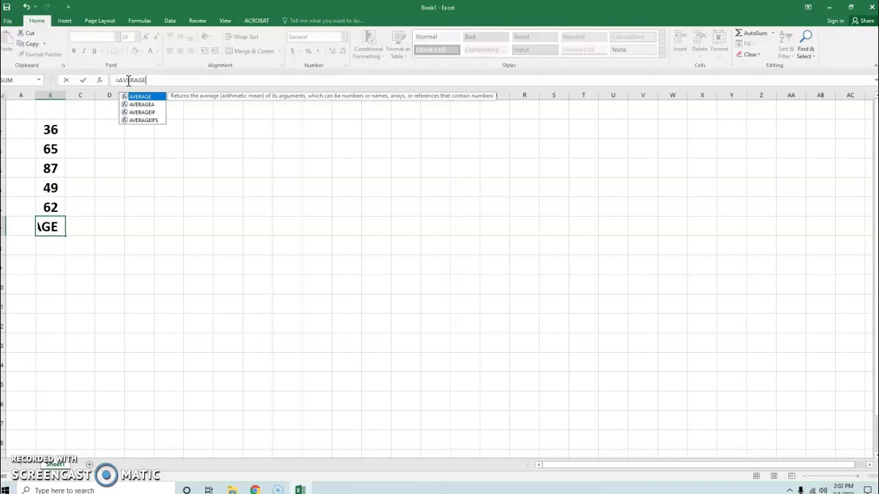
type("(")
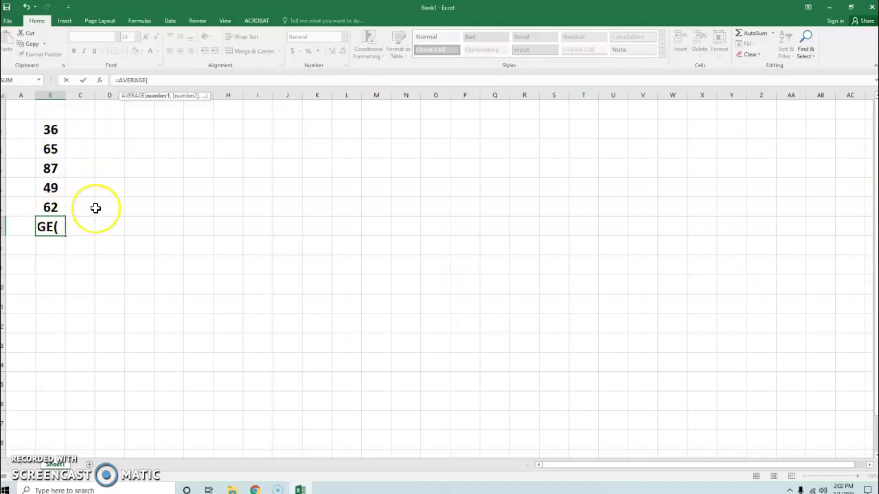
type("B2")
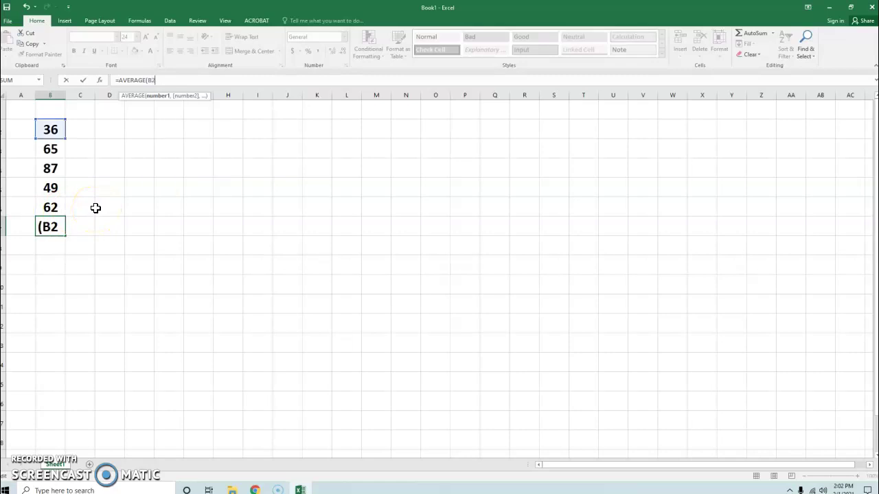
type(":B")
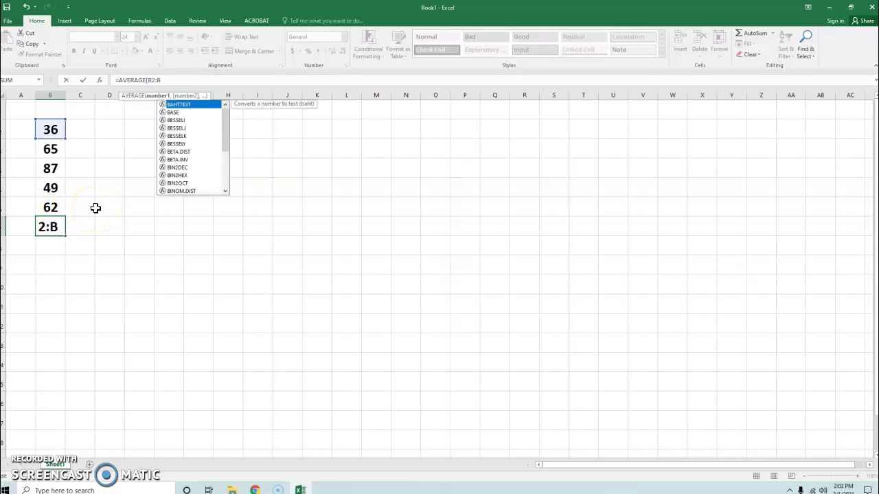
type("6)")
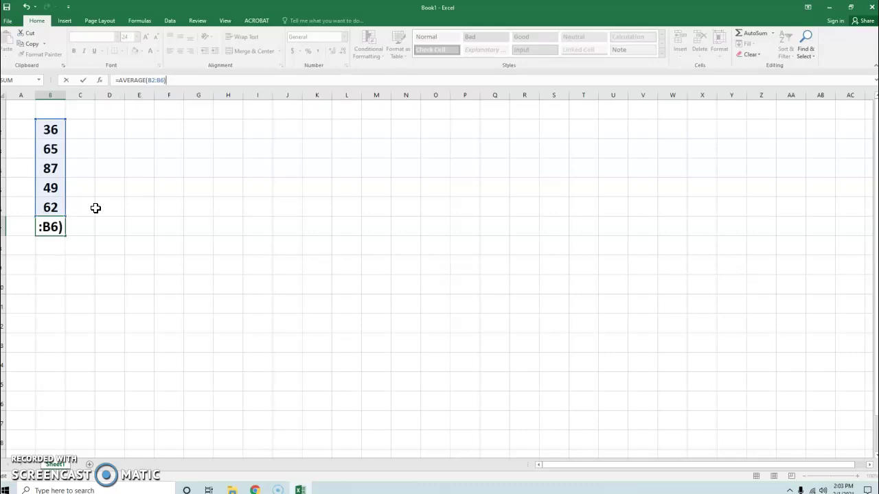
key("Return")
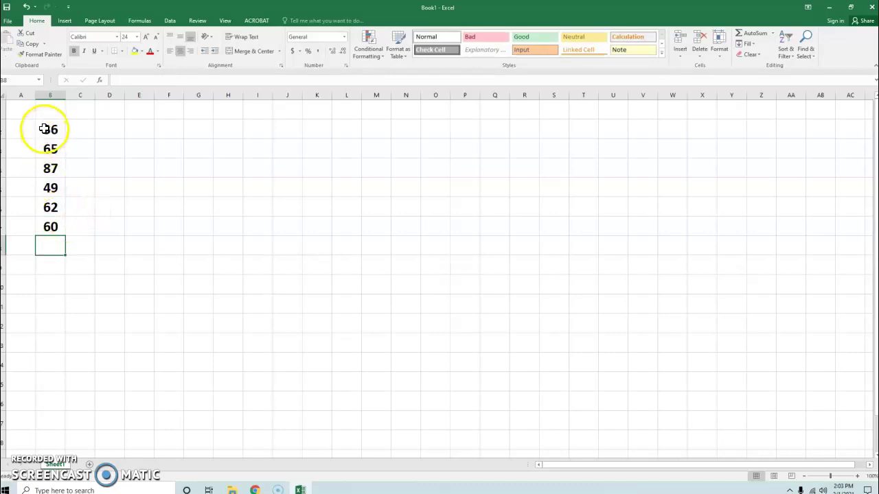
Clear cell B7 and average the range B2:B6 there with the AutoSum Average function.
left_click(56, 226)
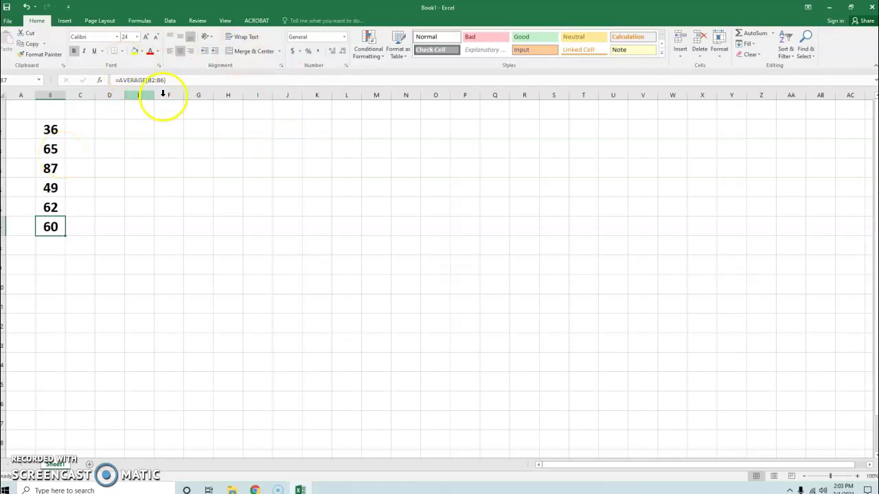
key("Delete")
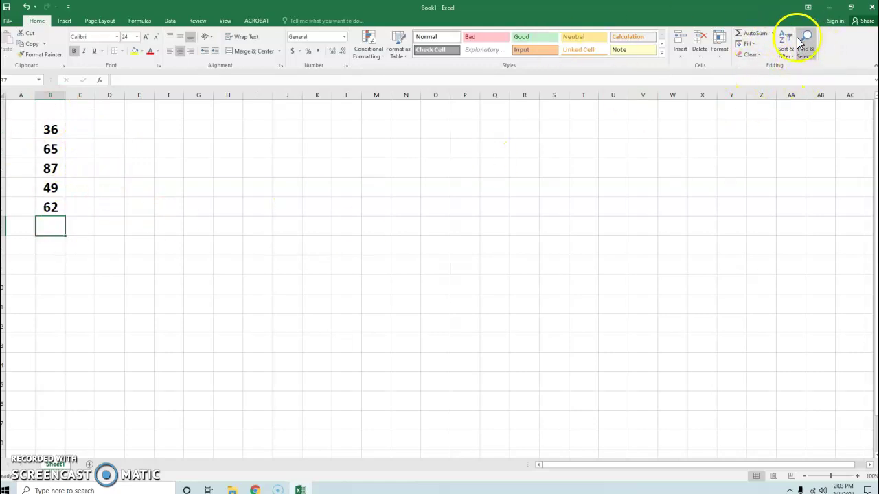
left_click(772, 33)
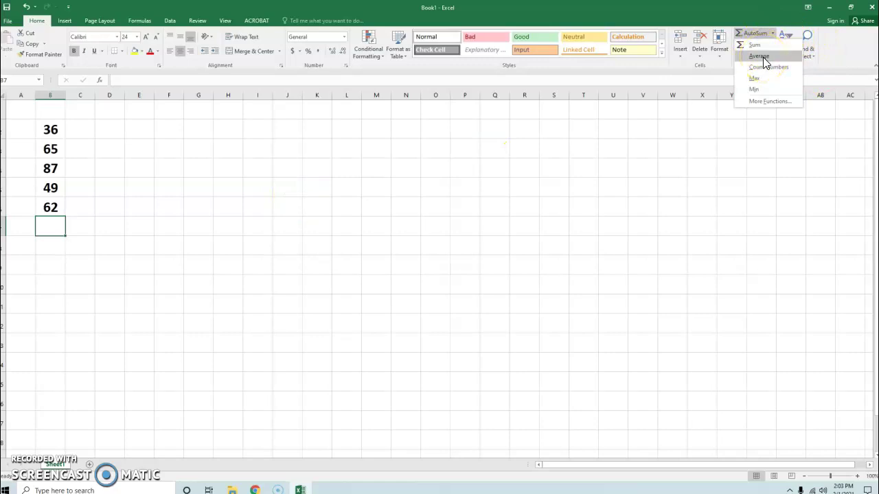
left_click(763, 57)
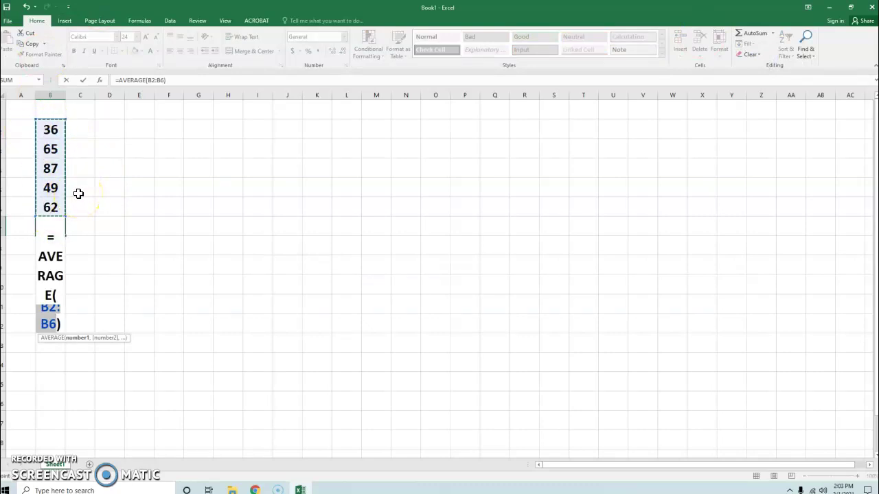
key("Return")
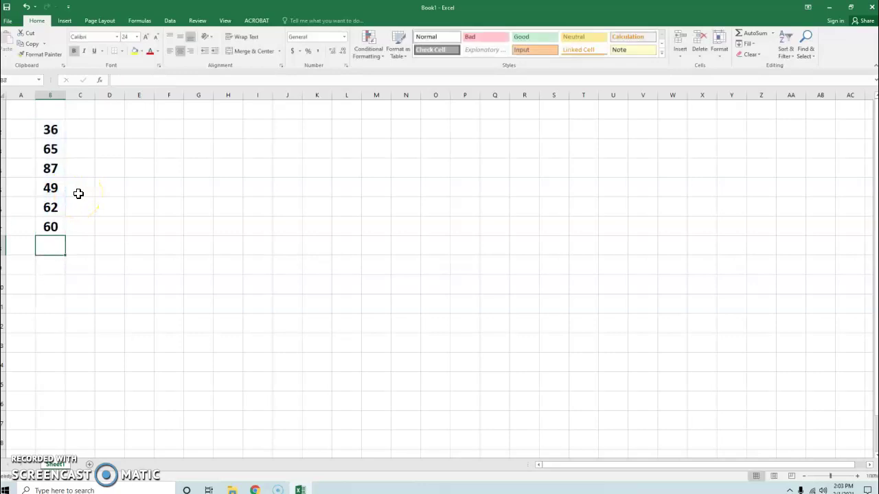
left_click(49, 227)
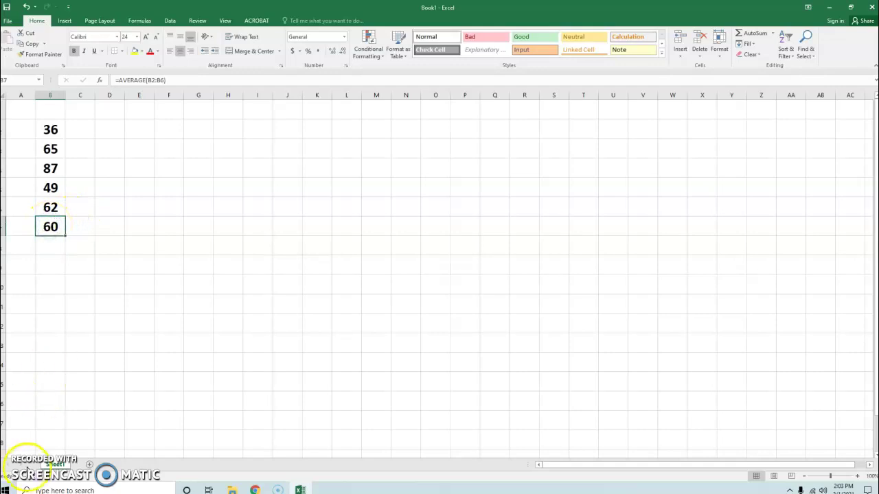
Switch to the textbook in Chrome and read the section on the Count function.
left_click(255, 489)
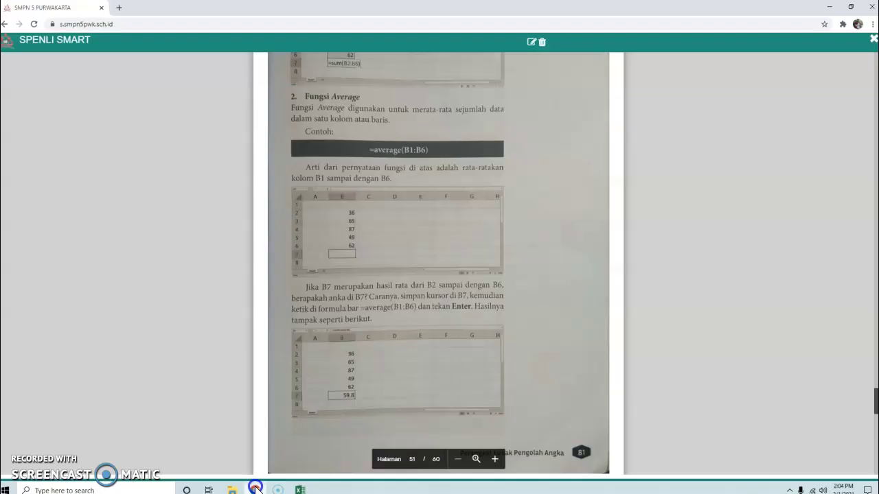
scroll(403, 247, "down", 10)
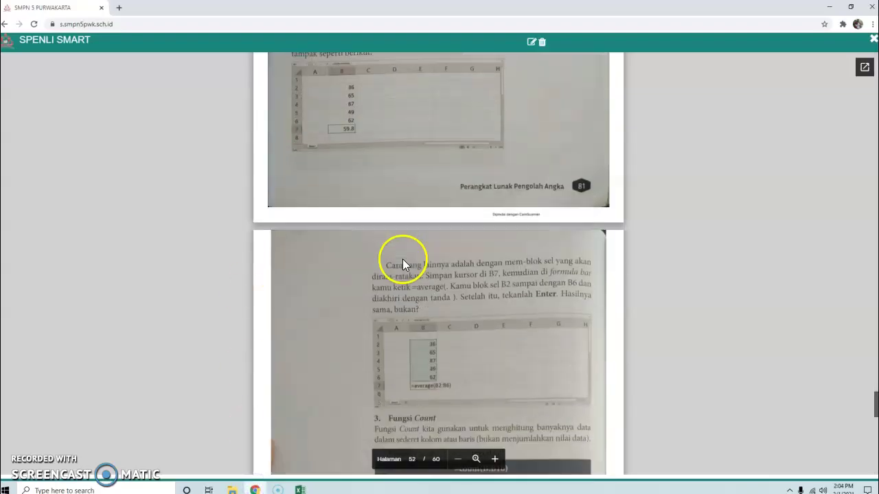
scroll(402, 258, "down", 8)
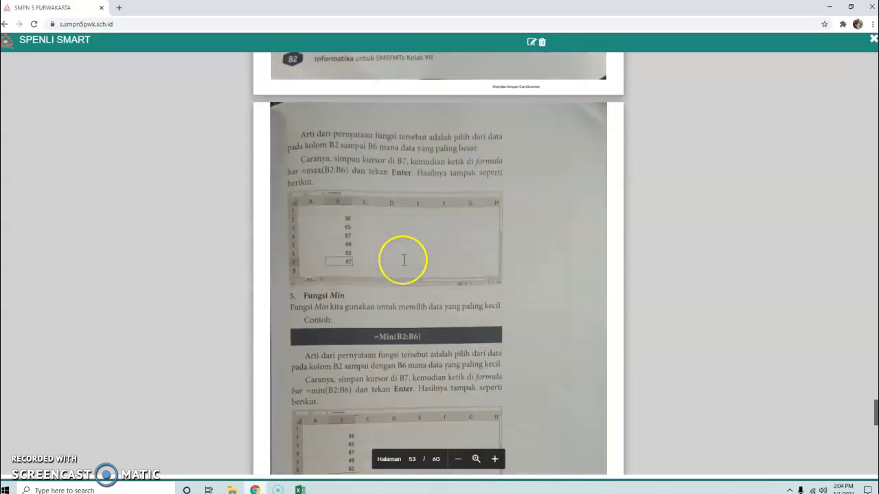
scroll(403, 257, "down", 3)
scroll(404, 259, "up", 10)
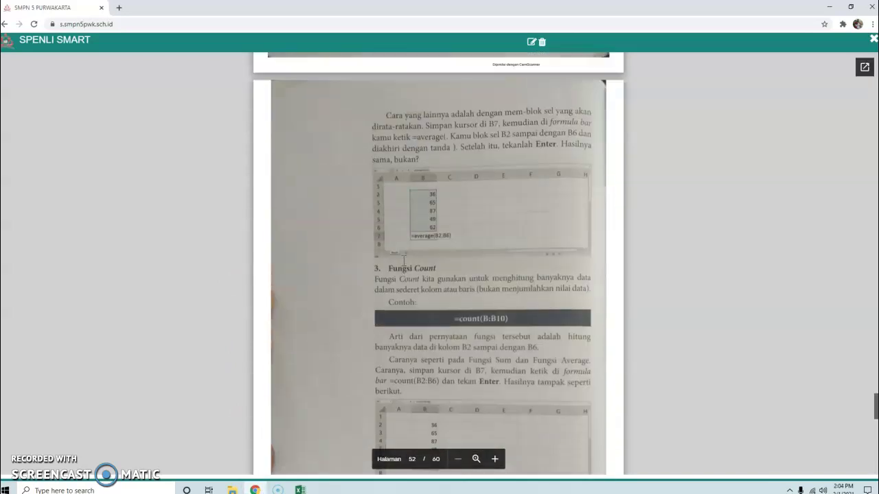
scroll(405, 259, "down", 1)
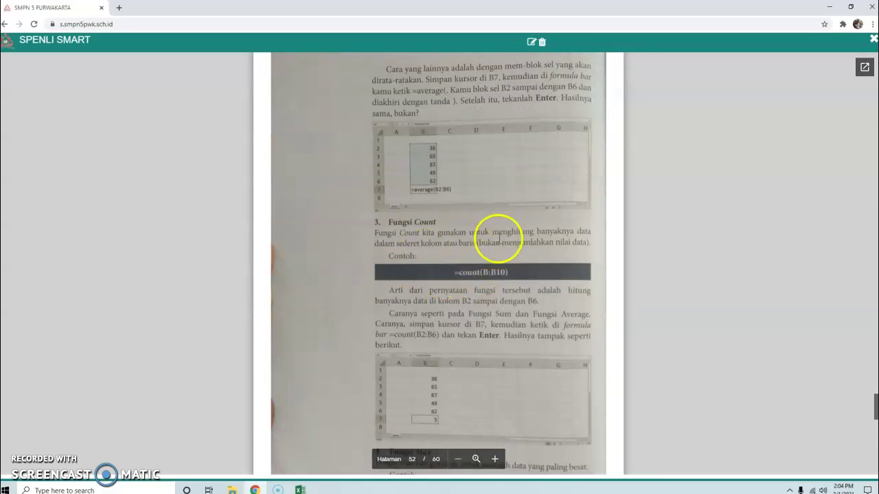
scroll(502, 275, "down", 2)
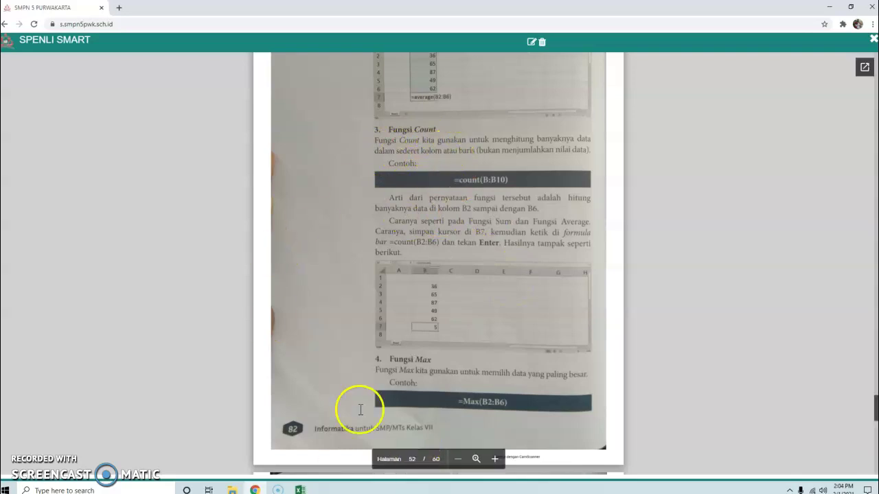
Switch back to Excel, clear the average formula from cell B7 and set the cell's font colour to dark red.
left_click(300, 489)
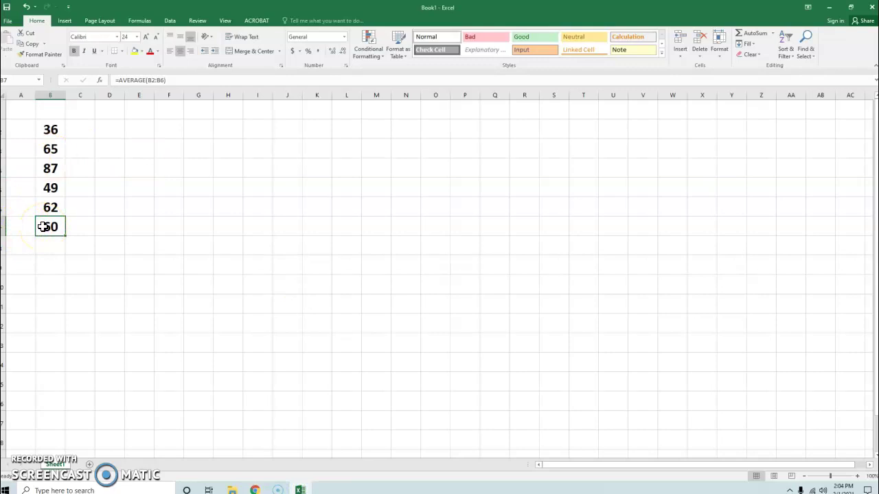
key("Delete")
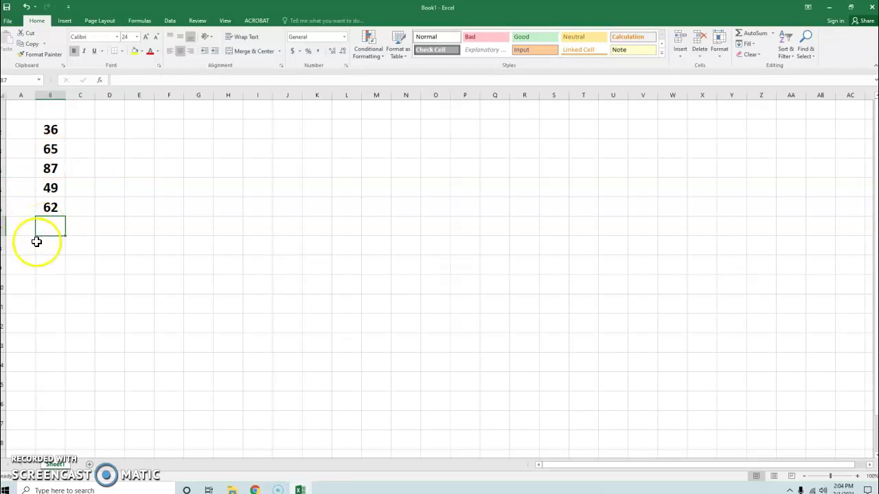
left_click(158, 52)
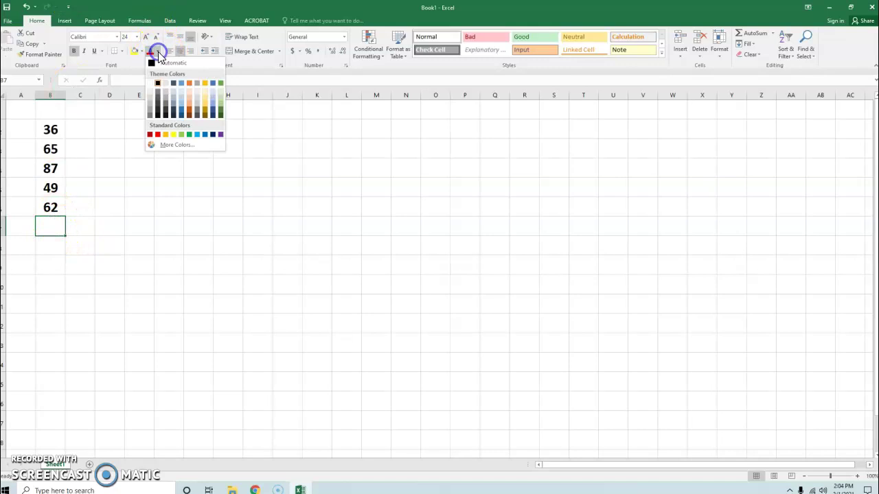
left_click(149, 134)
left_click(55, 245)
left_click(54, 227)
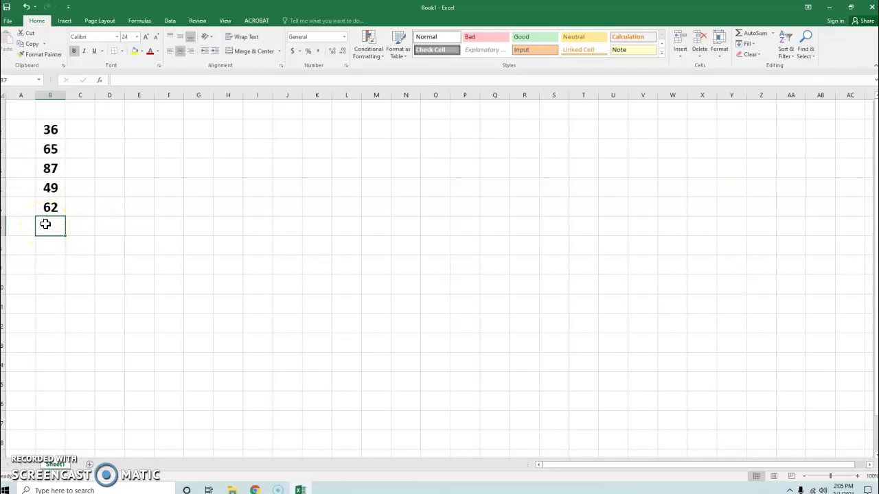
Count the numbers in B2:B6 by entering =COUNT(B2:B6) in cell B7.
left_click(131, 80)
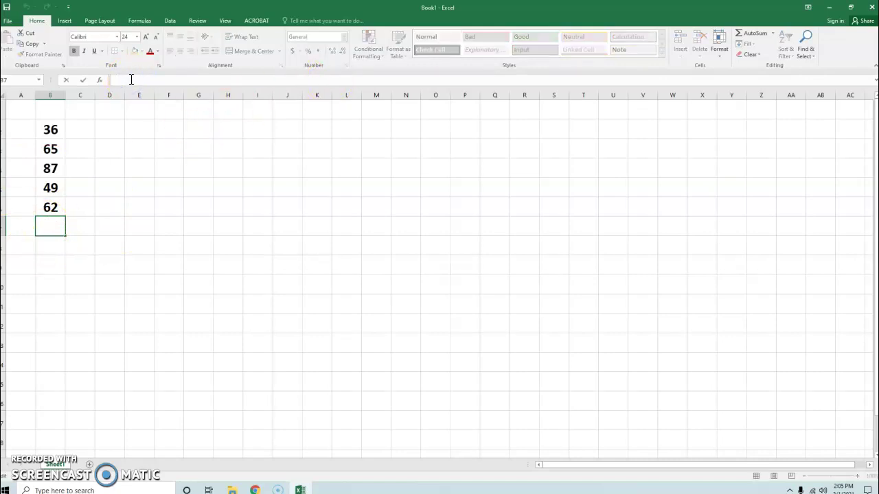
type("=")
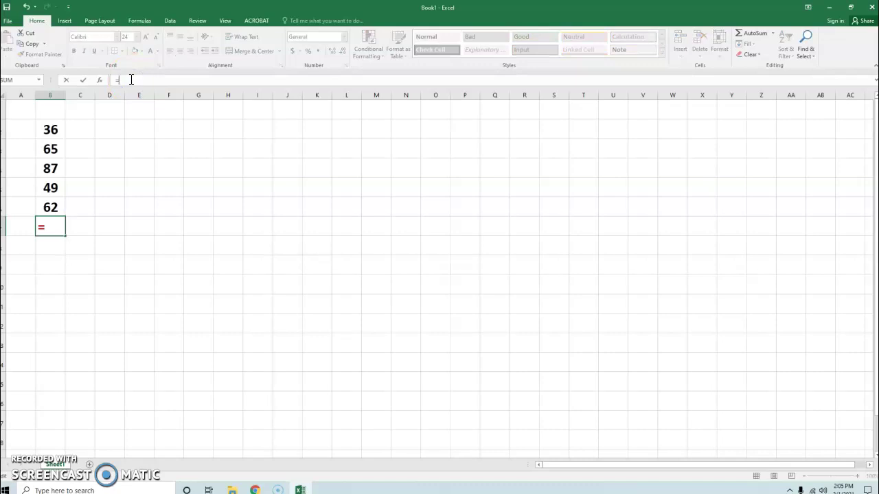
type("COU")
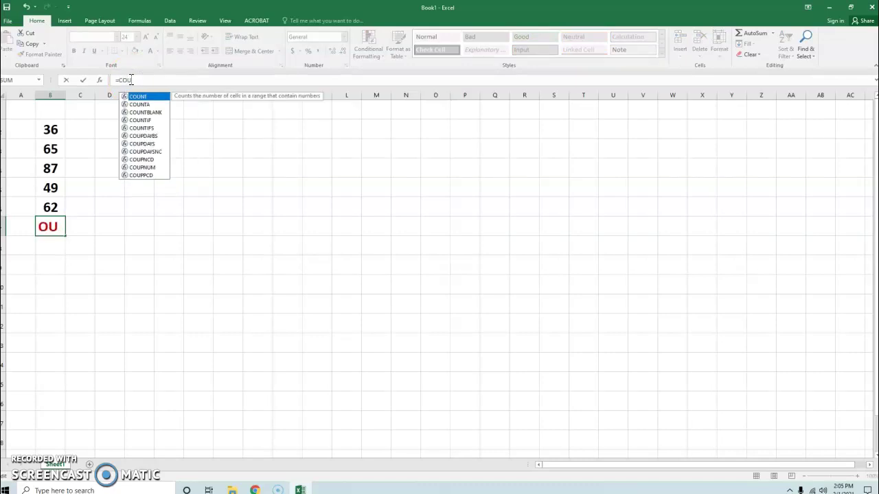
key("Tab")
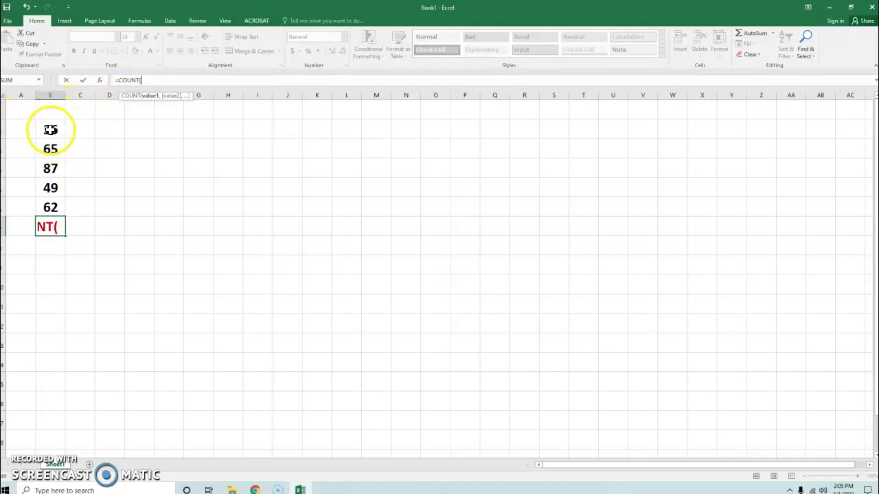
type("B2")
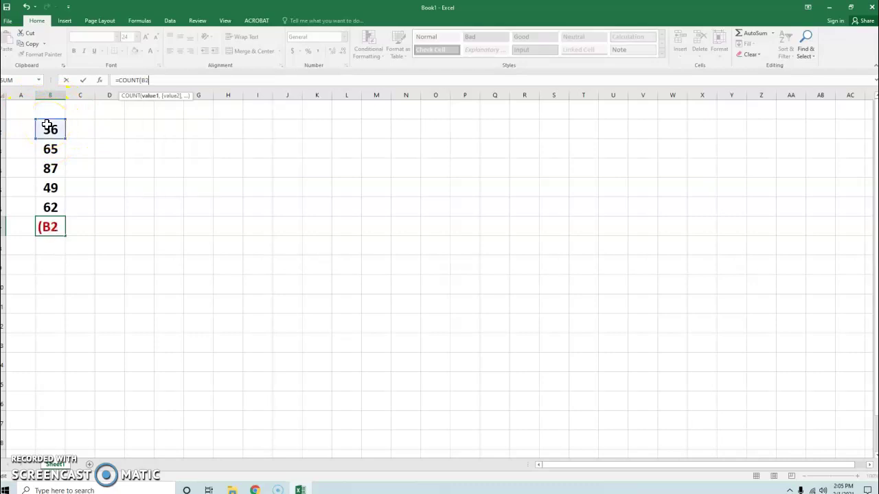
type(":B")
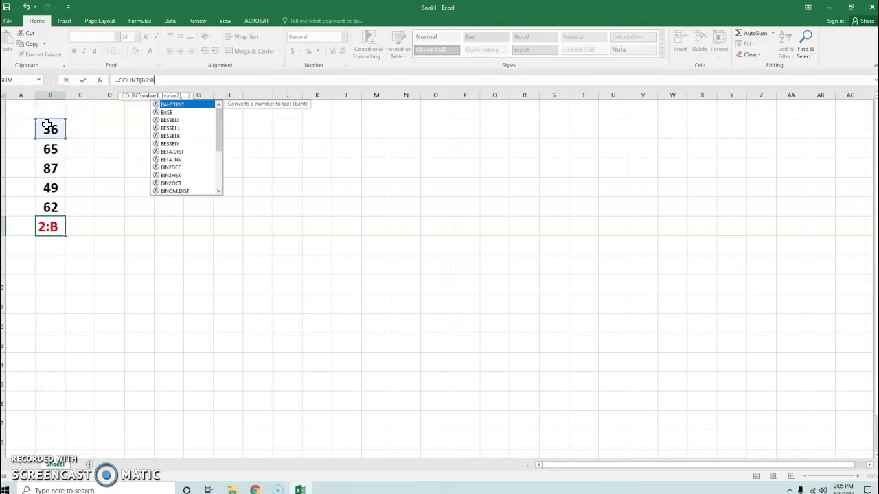
type("6")
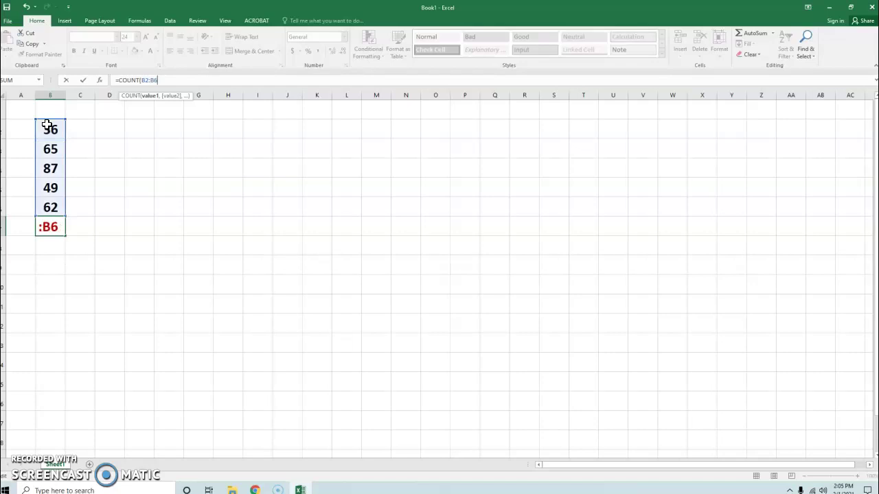
key("Return")
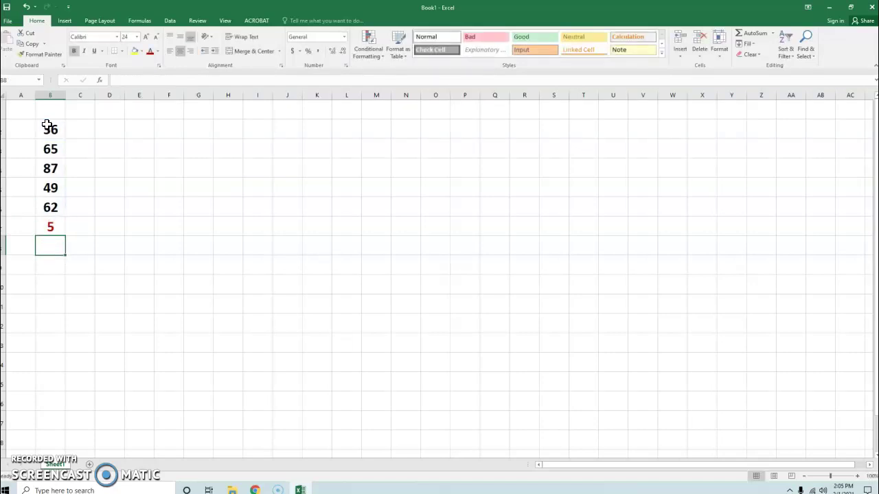
left_click(54, 228)
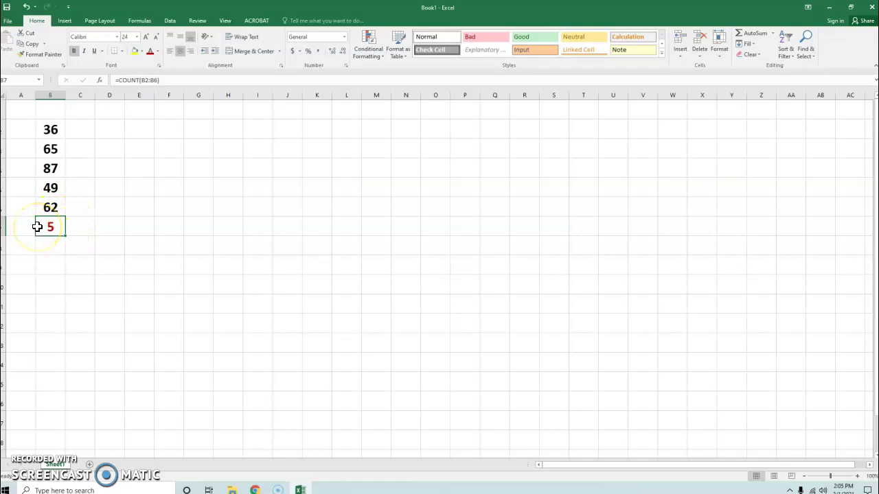
Switch to the textbook in Chrome and read the section on the Max function.
left_click(254, 490)
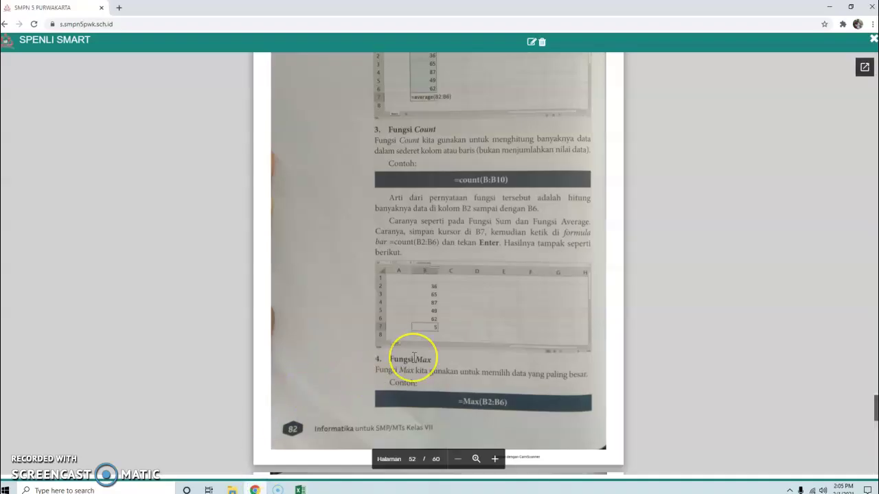
scroll(414, 358, "down", 1)
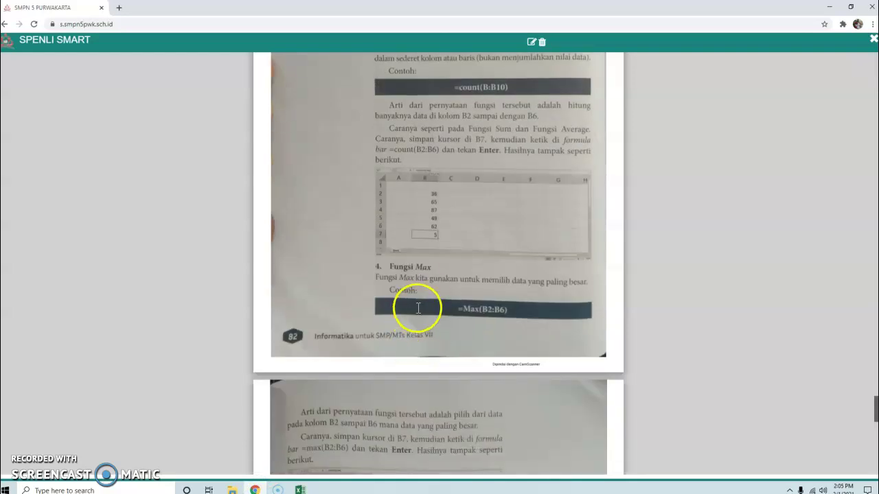
scroll(502, 282, "down", 1)
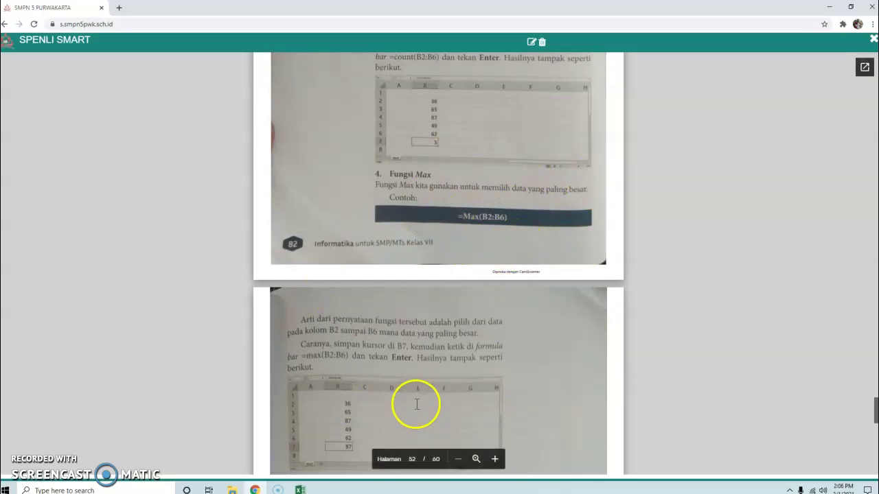
scroll(412, 406, "down", 1)
Switch back to Excel, replace the count formula in cell B7 with =MAX(B2:B6) to find the largest value.
left_click(300, 489)
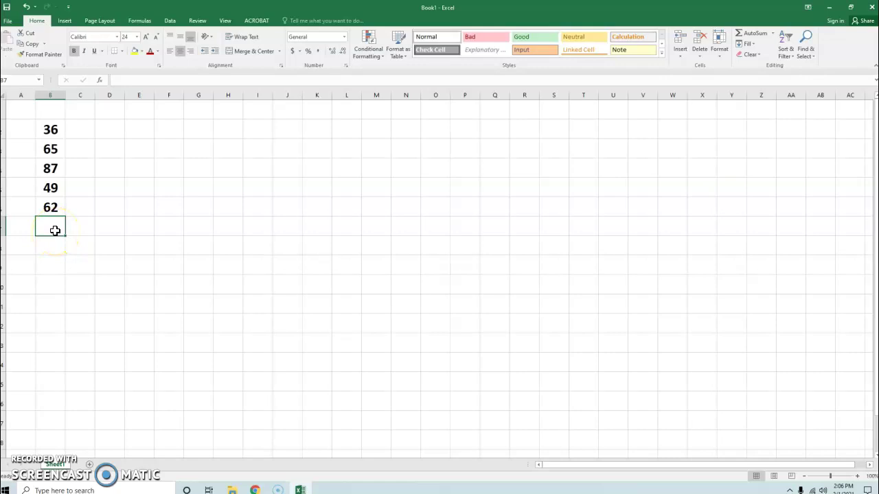
left_click(80, 254)
left_click(52, 225)
type("=MAX")
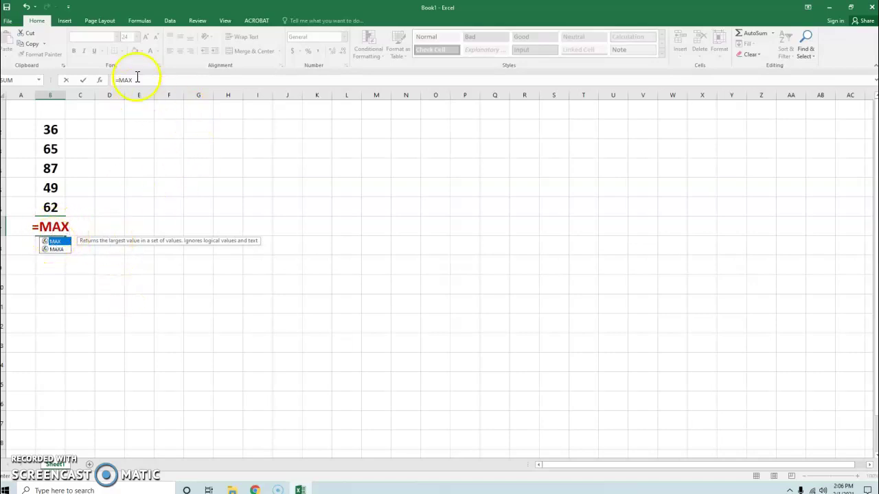
type("(")
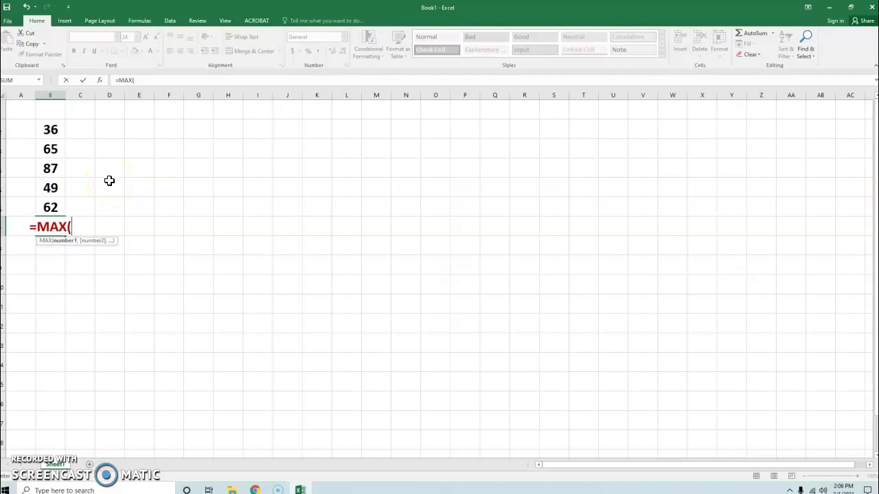
type("B2")
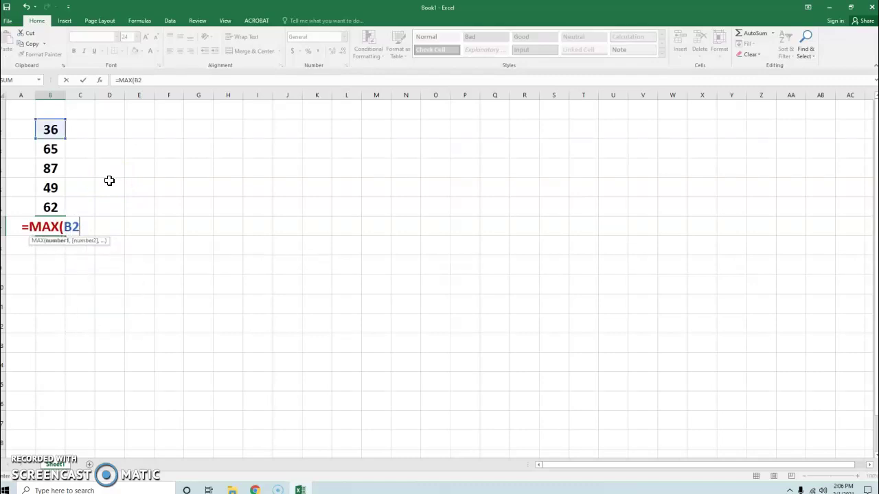
type(":B6")
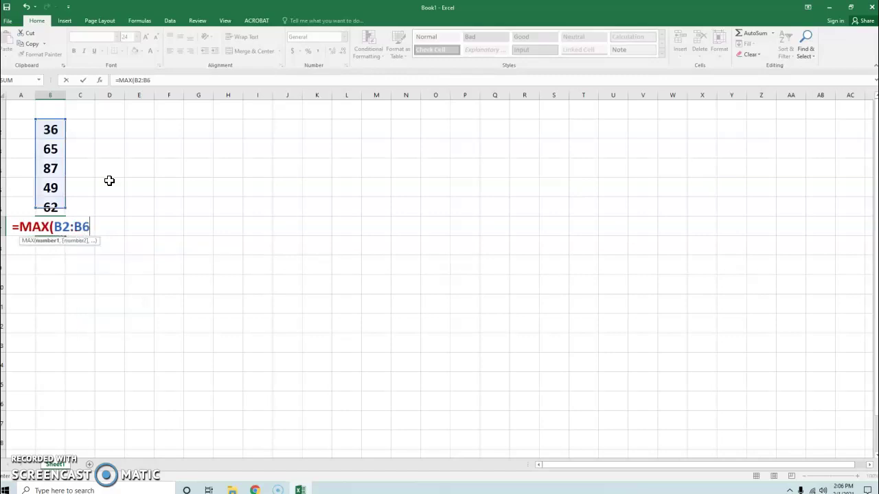
type(")")
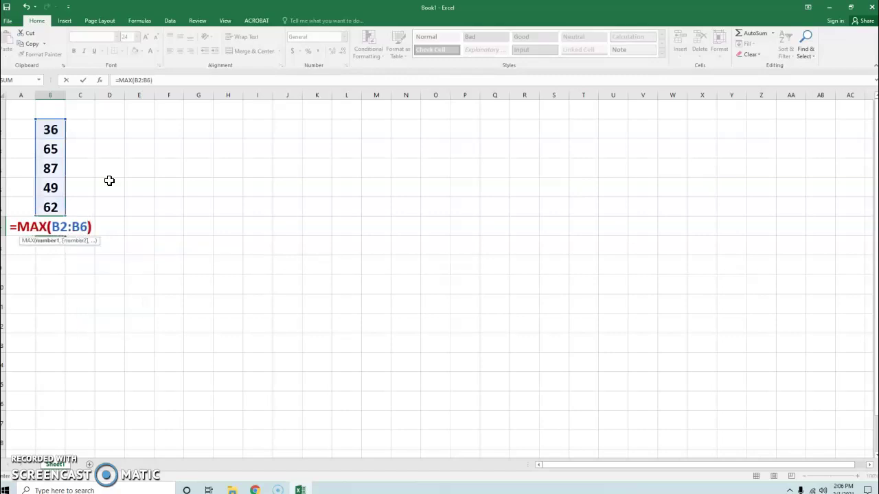
key("Return")
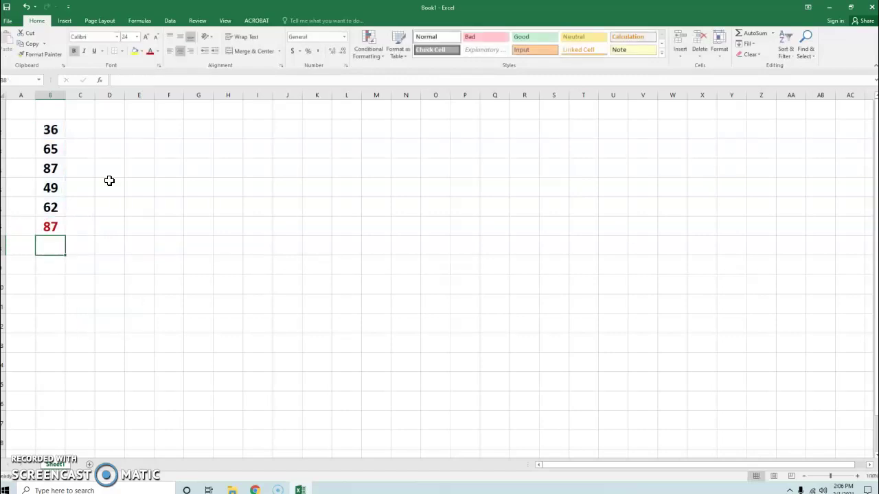
Clear cell B7 and find the maximum of B2:B6 there with the AutoSum Max function.
left_click(50, 228)
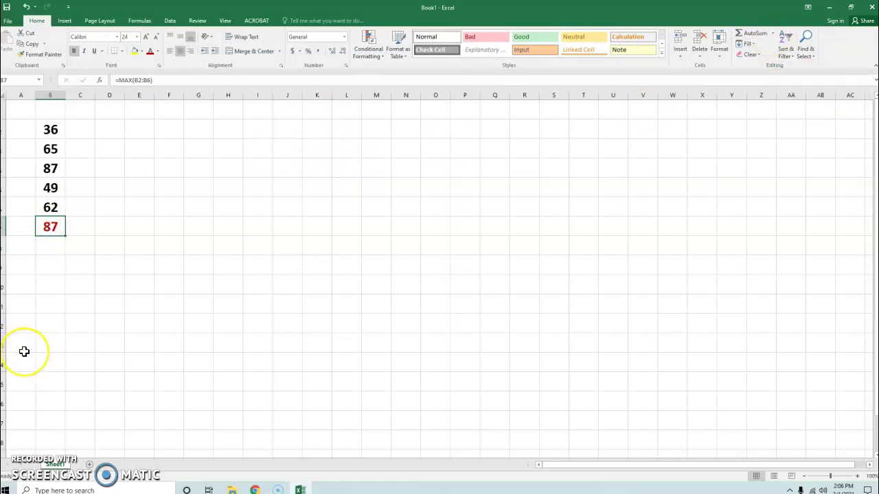
key("Delete")
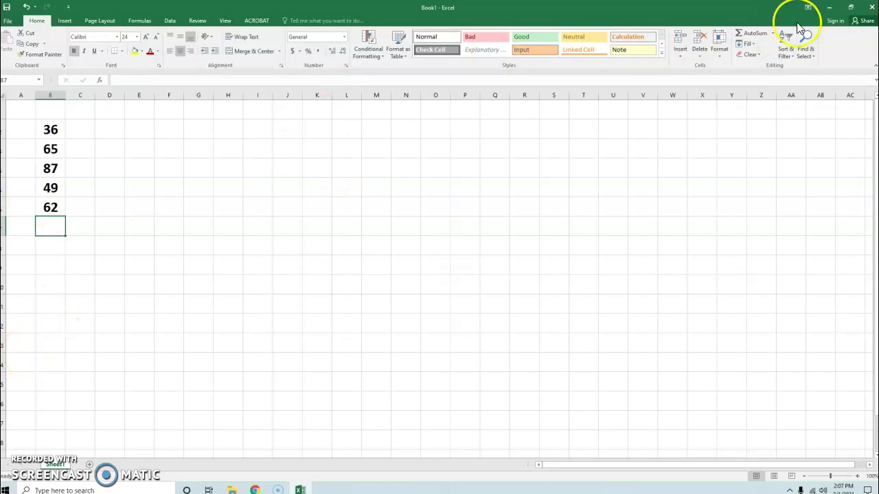
left_click(774, 33)
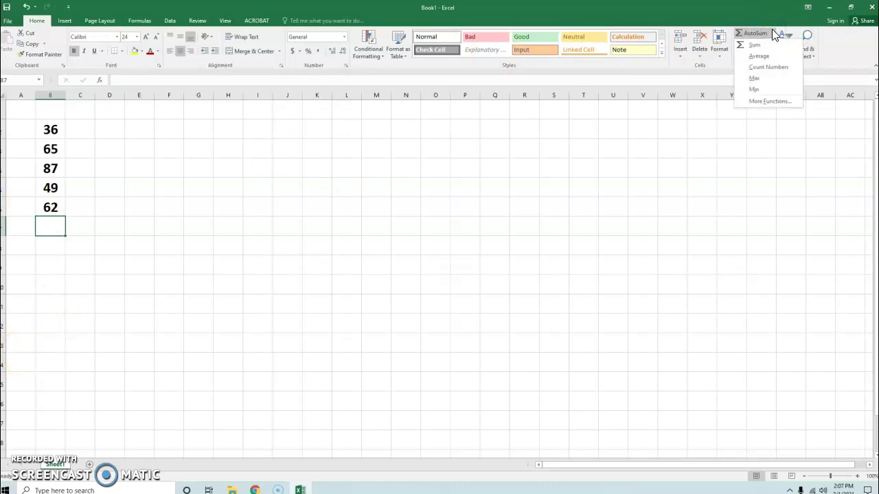
left_click(771, 78)
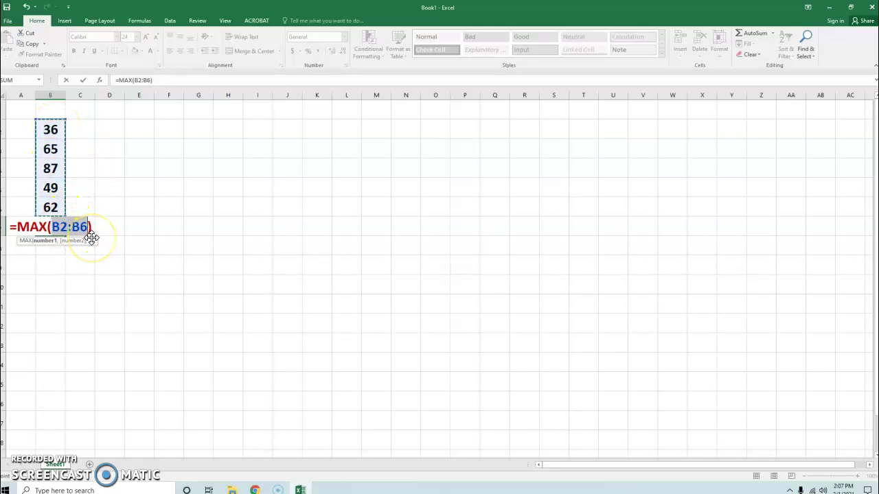
key("Return")
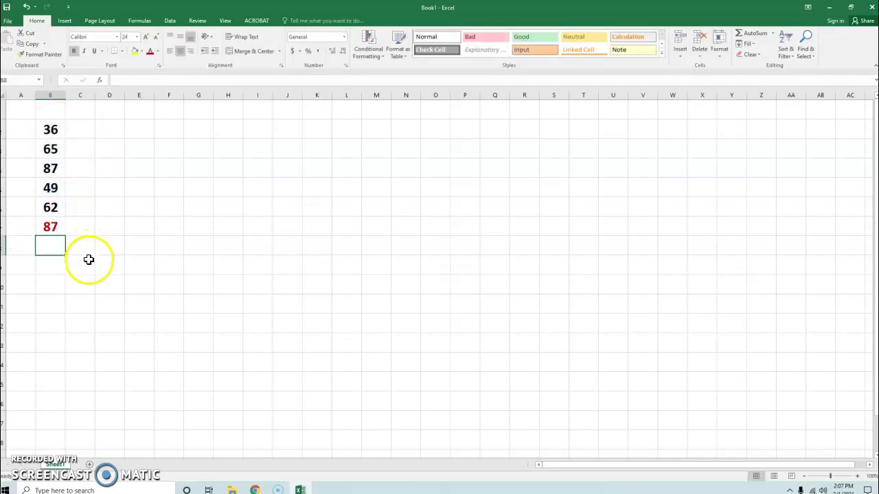
Switch to the textbook in Chrome and read the section on the Min function.
left_click(255, 489)
scroll(332, 314, "down", 1)
scroll(331, 314, "down", 3)
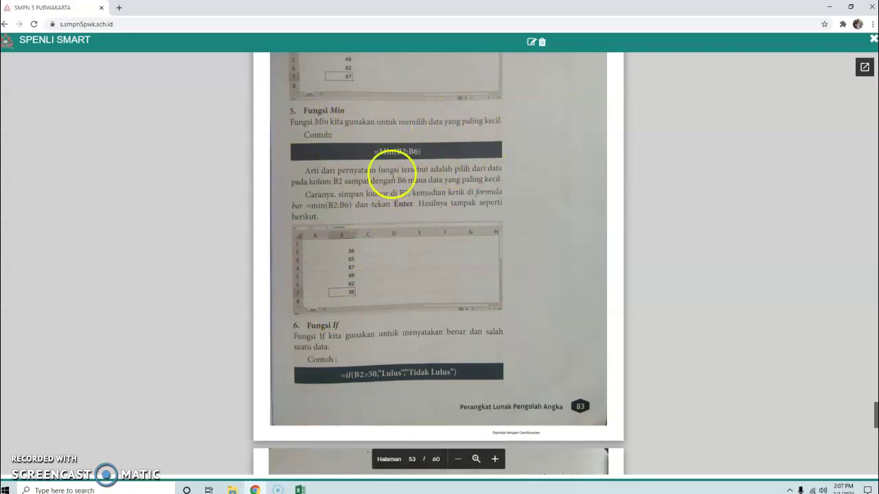
Switch back to Excel and clear the maximum formula from cell B7.
left_click(300, 490)
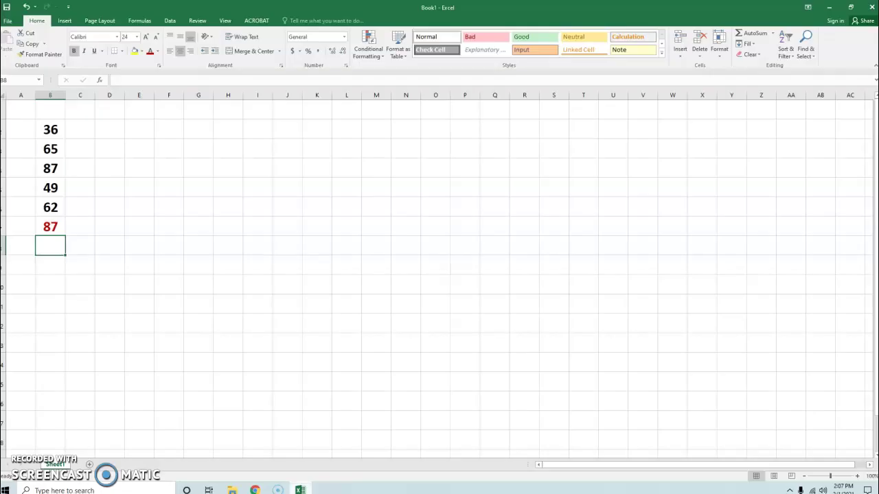
left_click(57, 225)
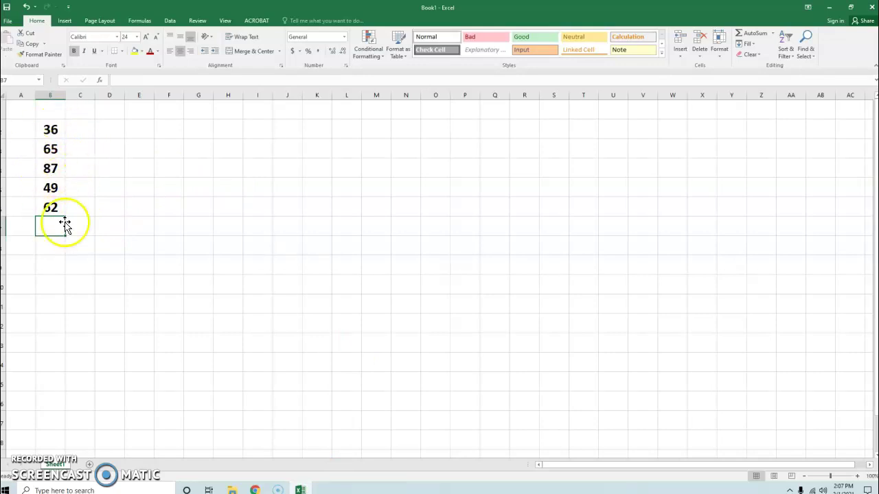
left_click(52, 129)
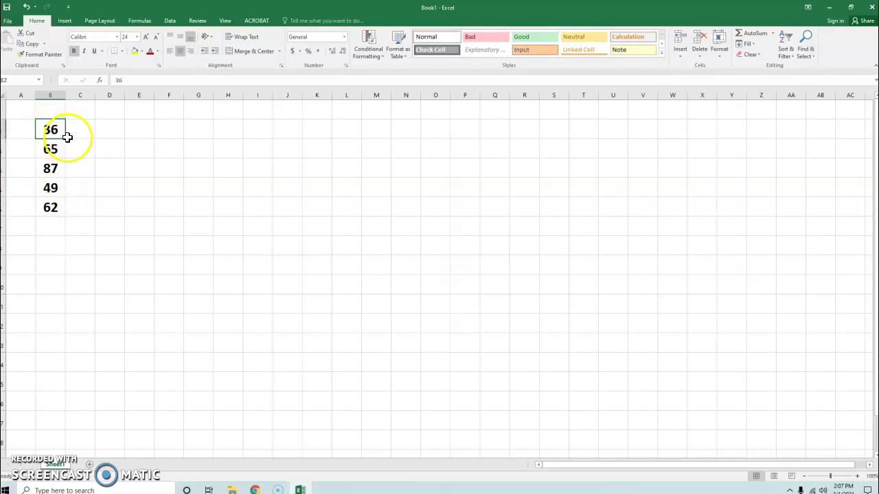
Find the smallest value in B2:B6 by entering =MIN(B2:B6) in cell B7.
left_click(47, 225)
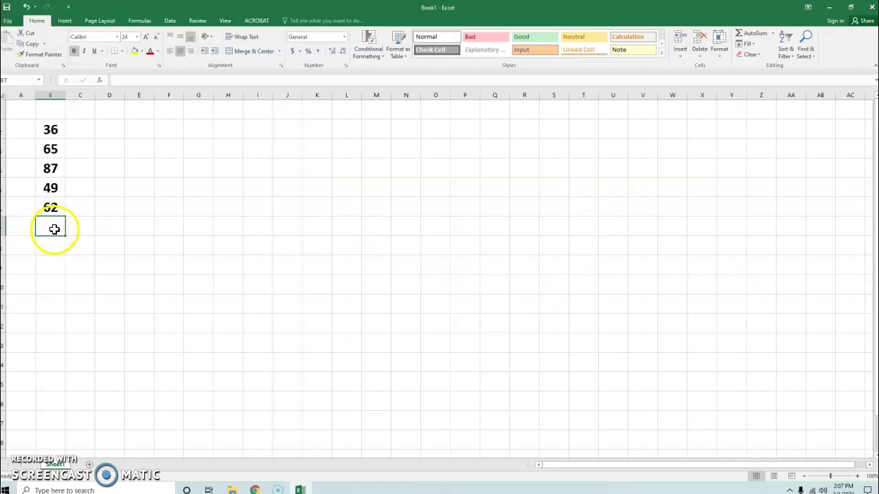
left_click(138, 81)
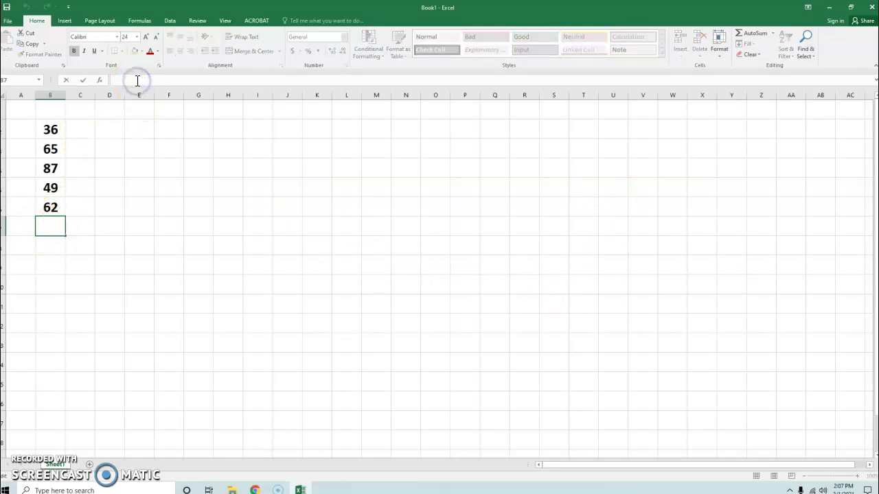
type("=")
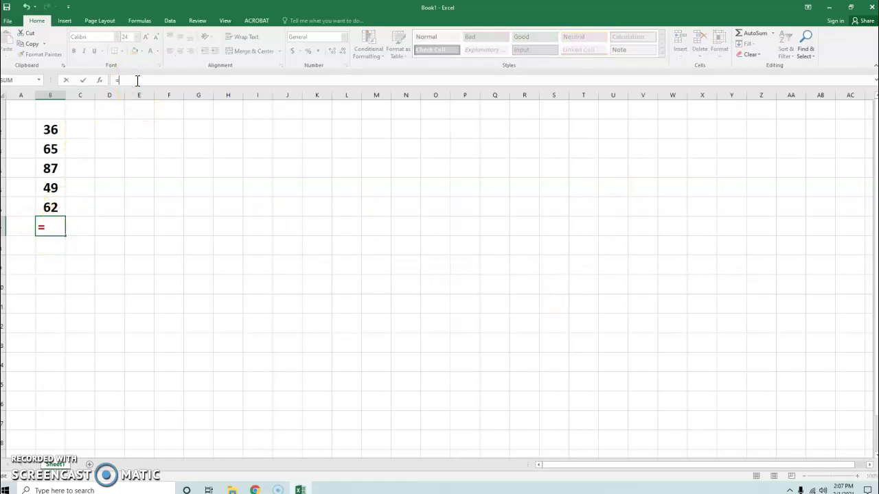
type("min")
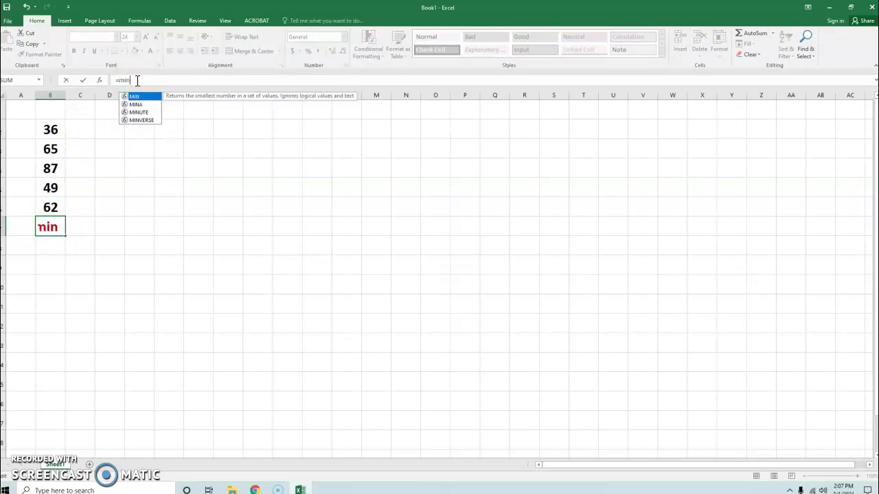
key("Tab")
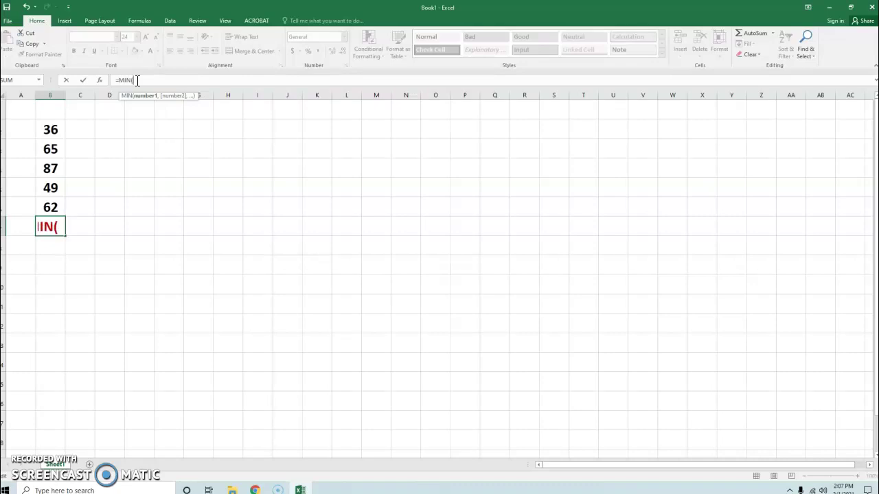
type("B2")
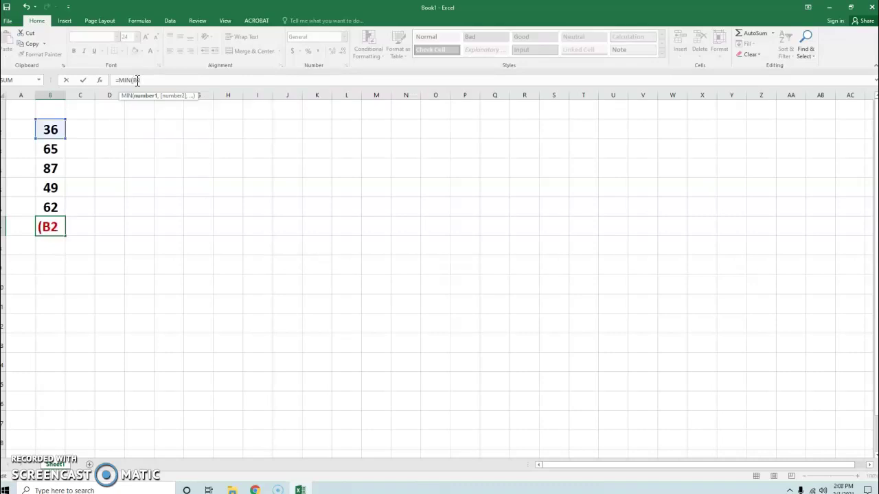
type(":B6")
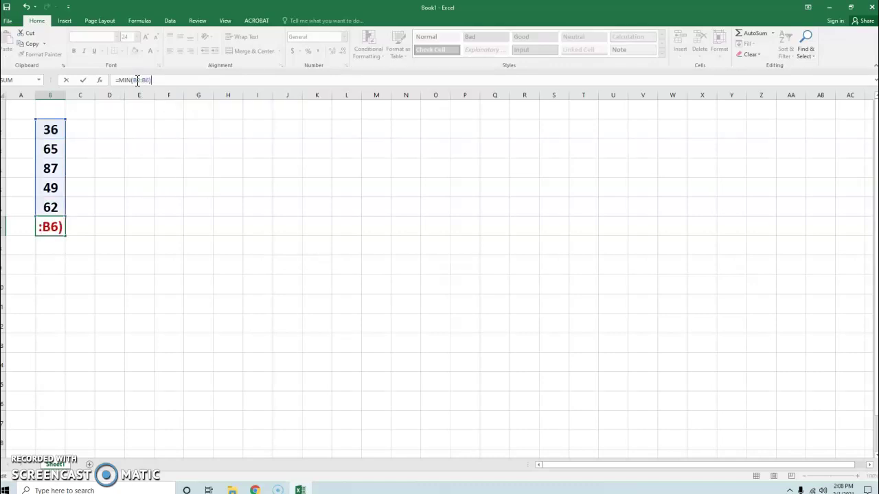
key("Return")
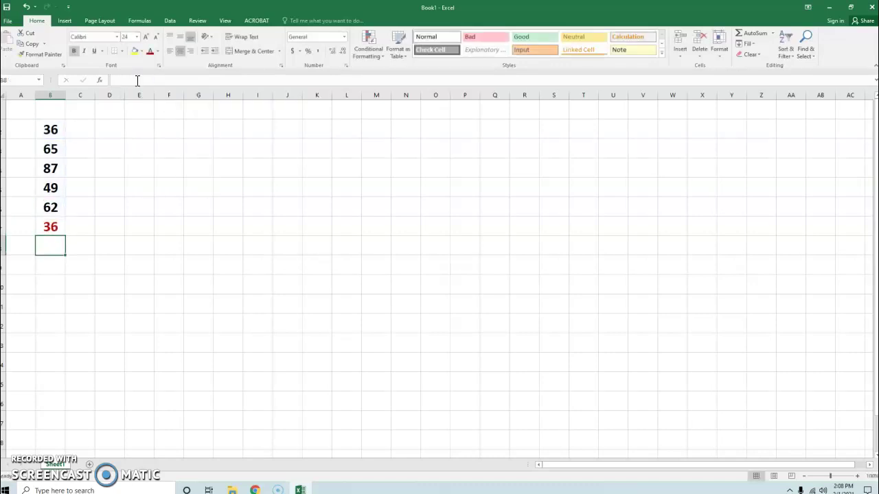
Clear cell B7 and find the minimum of B2:B6 there with the AutoSum Min function.
left_click(58, 230)
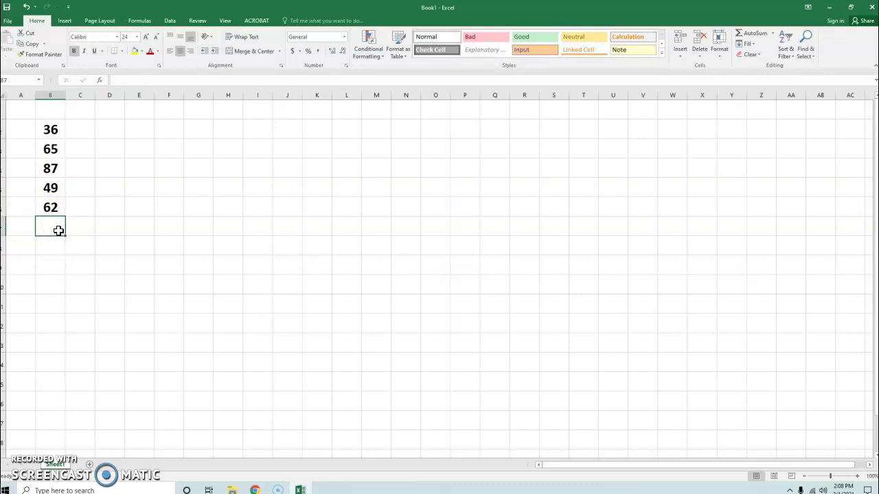
left_click(773, 33)
left_click(775, 89)
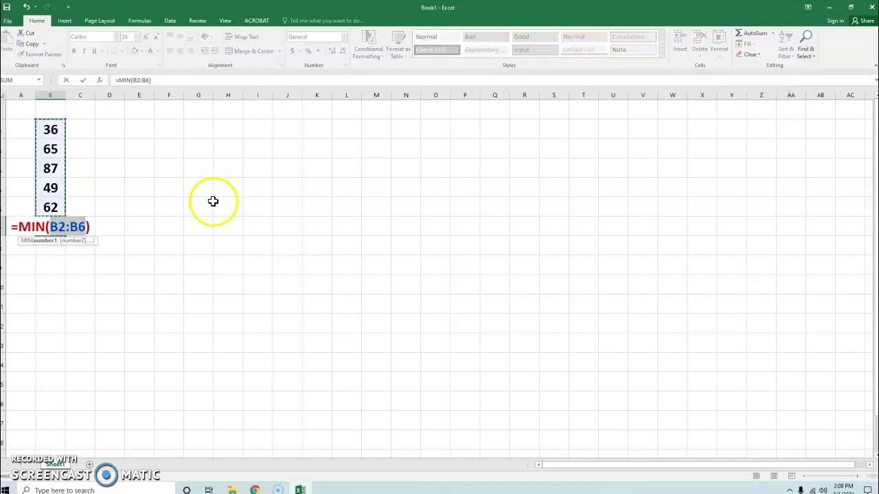
key("Return")
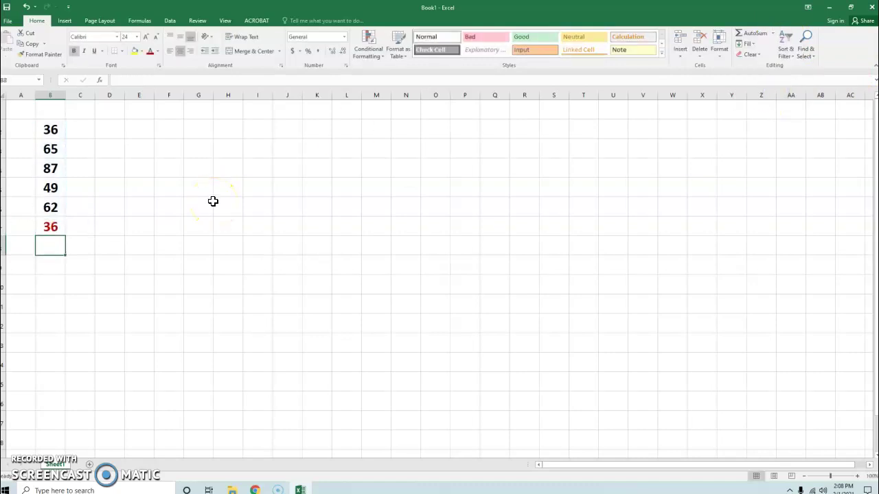
Switch to the textbook in Chrome and read the section on the If function and its Lulus/Tidak Lulus example.
left_click(255, 490)
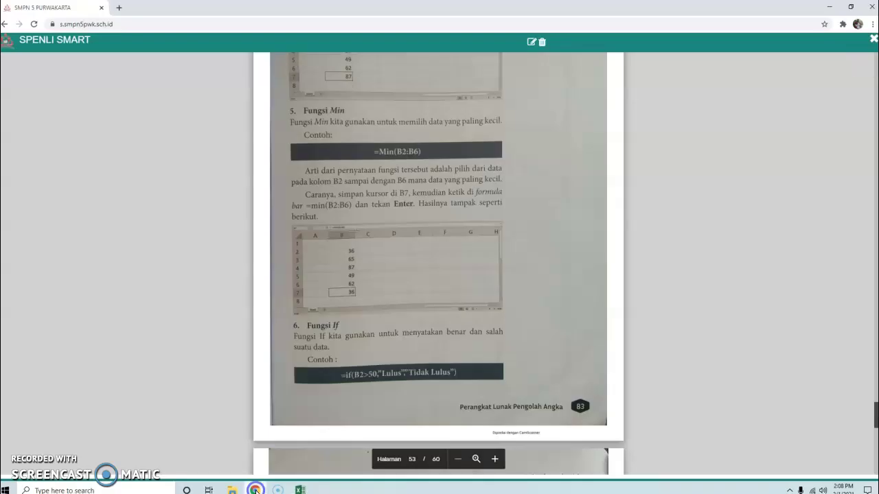
scroll(318, 354, "down", 2)
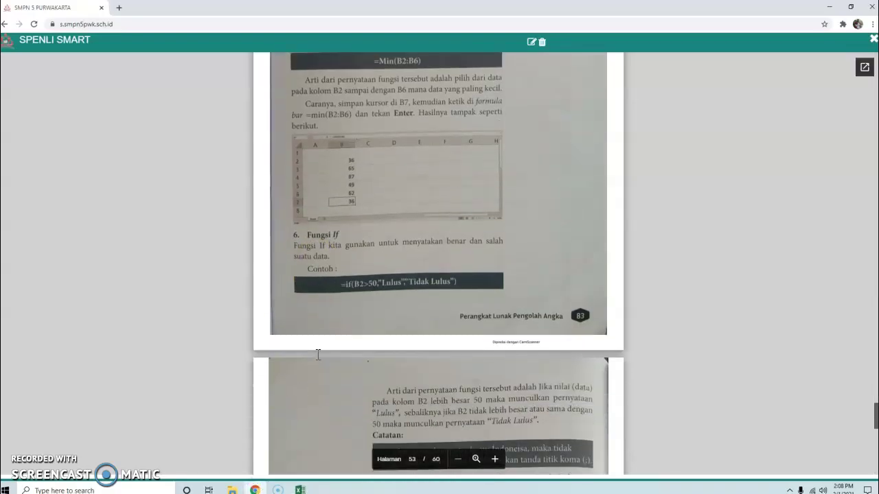
scroll(316, 355, "down", 1)
left_click(334, 233)
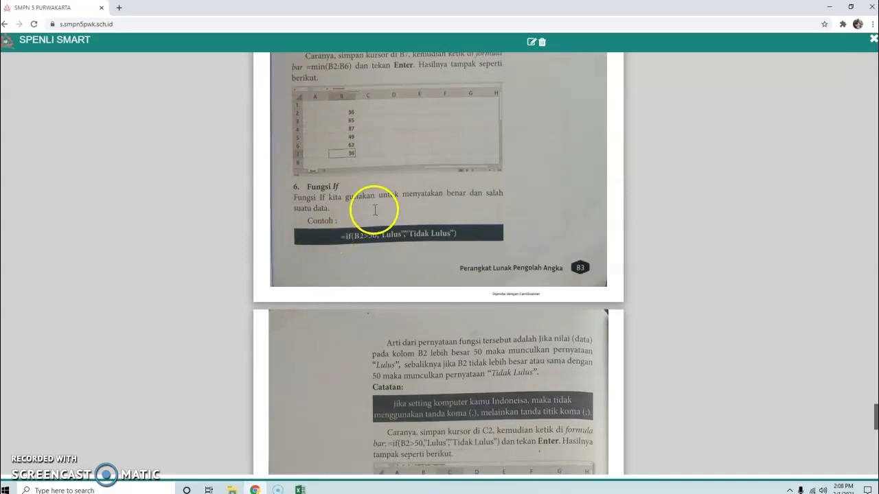
scroll(382, 218, "down", 1)
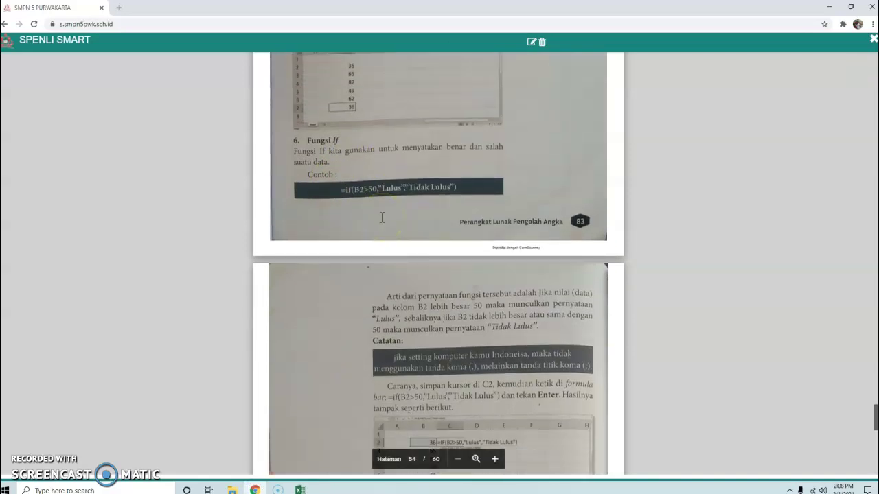
left_click(383, 214)
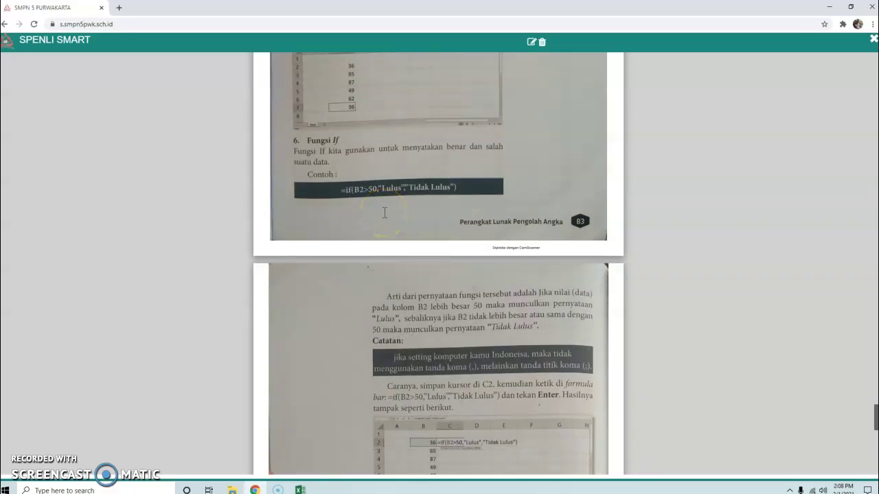
Read the textbook's explanation of the If example, including the comma/semicolon note and the instructions for entering it in C2.
left_click(386, 213)
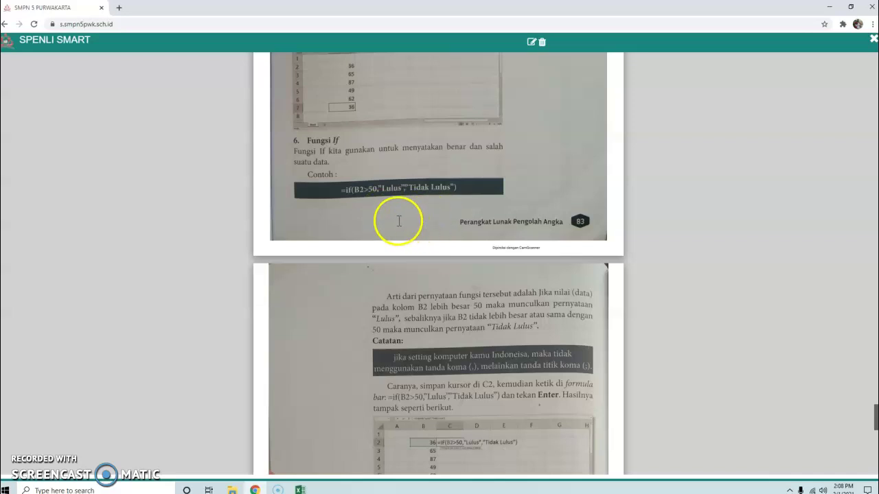
scroll(364, 204, "down", 1)
left_click(368, 169)
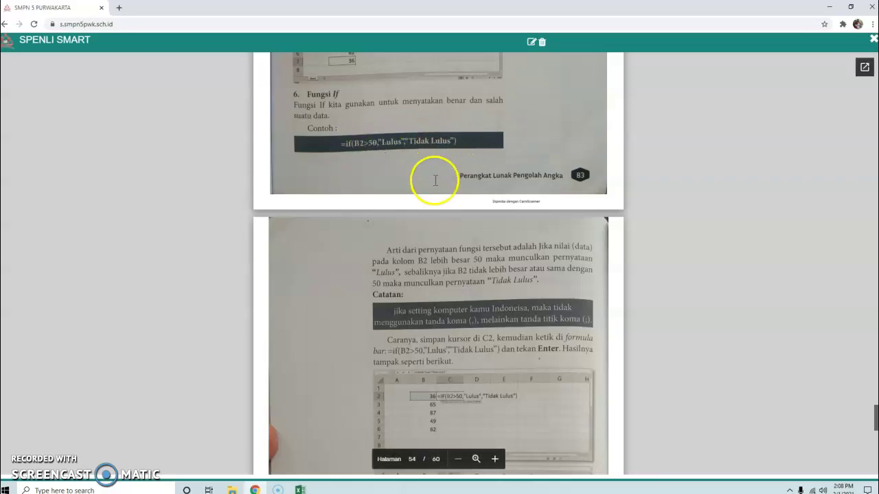
scroll(408, 243, "down", 1)
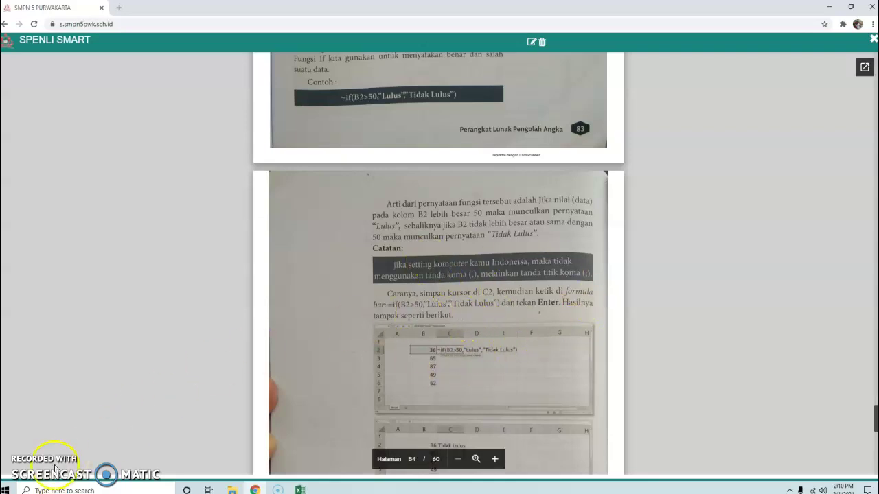
scroll(25, 479, "down", 1)
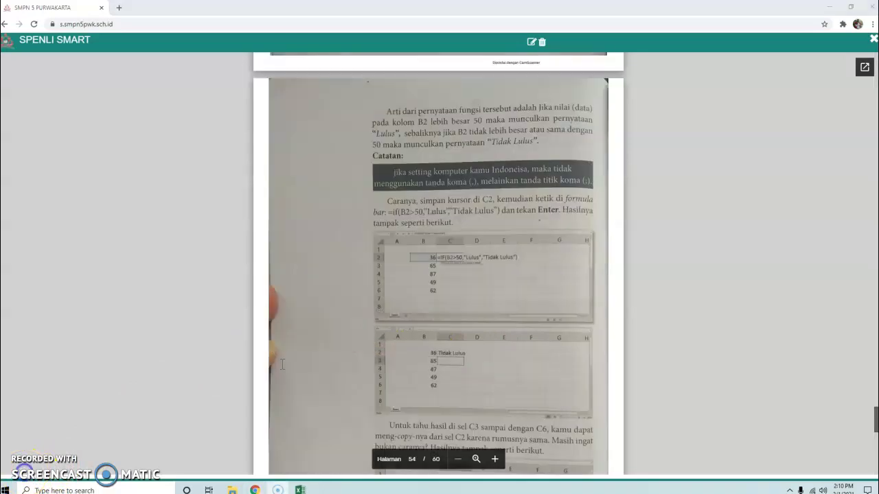
Switch back to Excel and clear the minimum formula from cell B7.
left_click(302, 490)
left_click(57, 227)
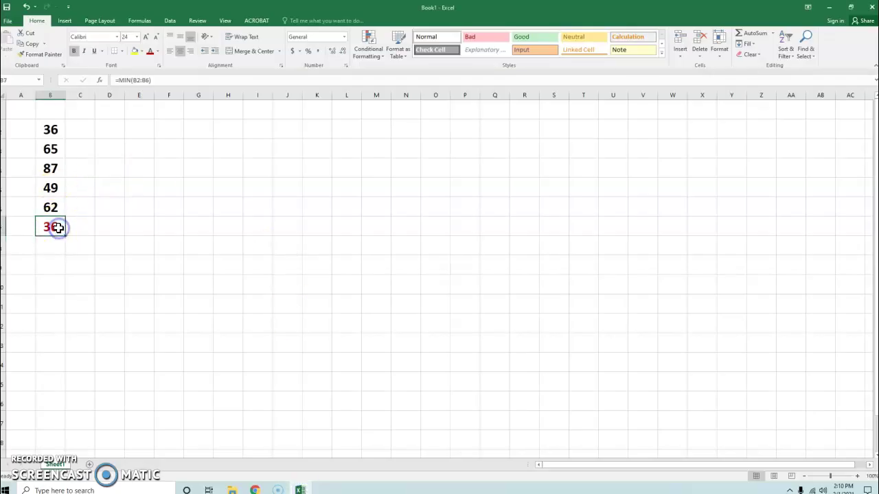
key("Delete")
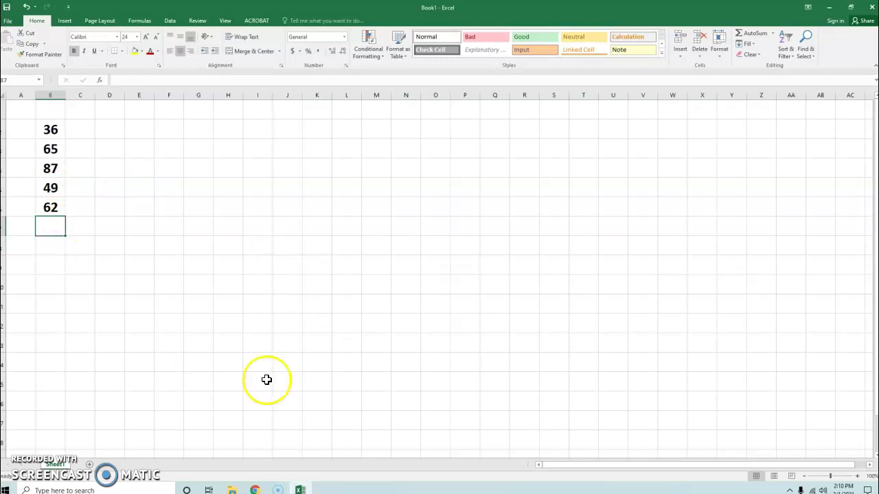
Start an IF formula in cell C2 with the logical test B2>50.
left_click(87, 127)
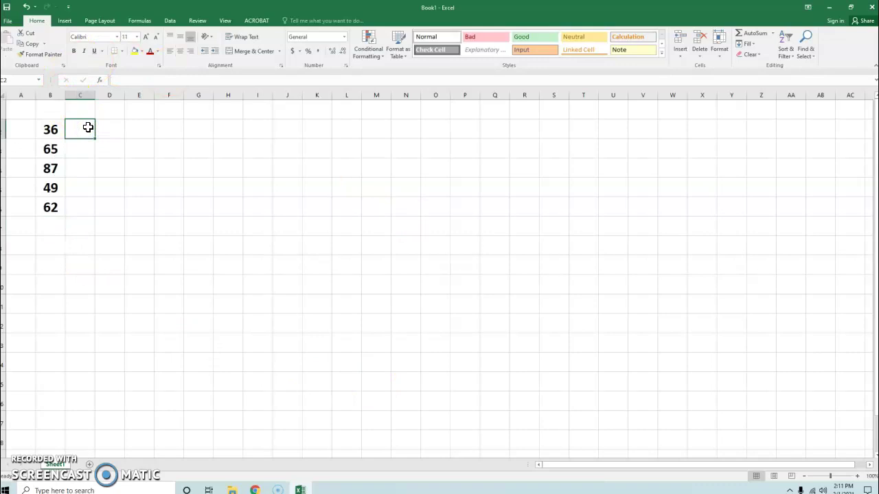
type("=")
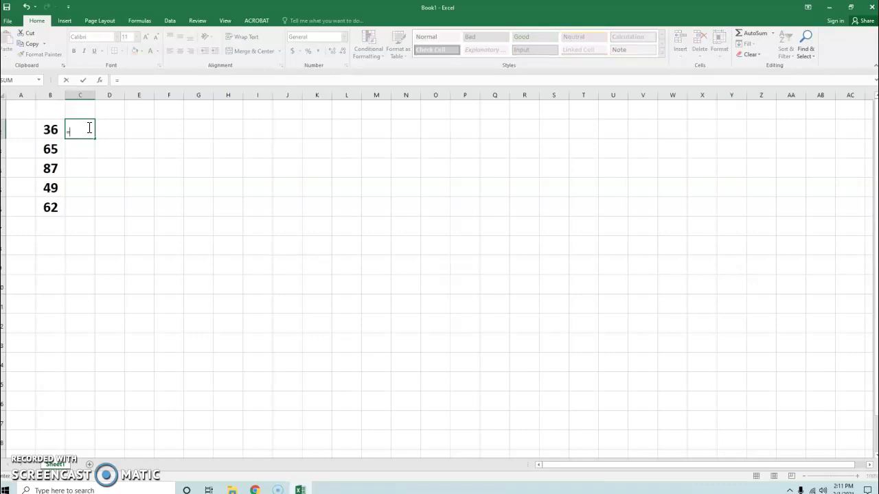
type("IF")
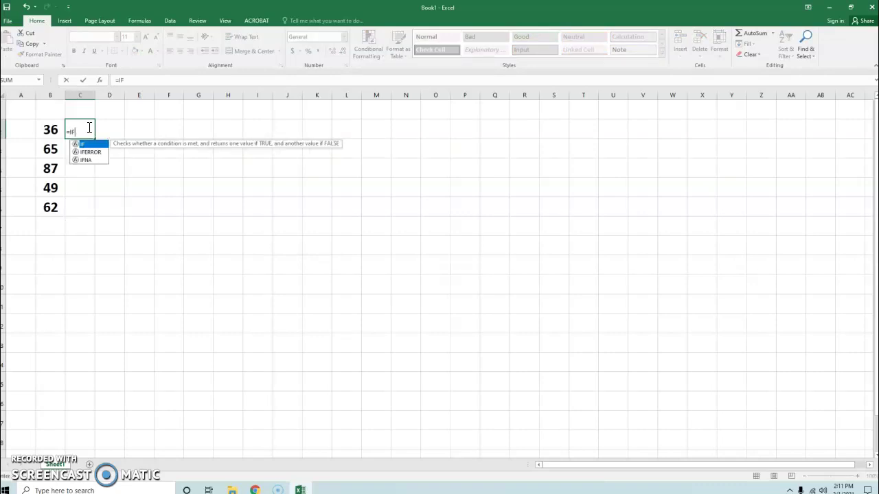
type("(")
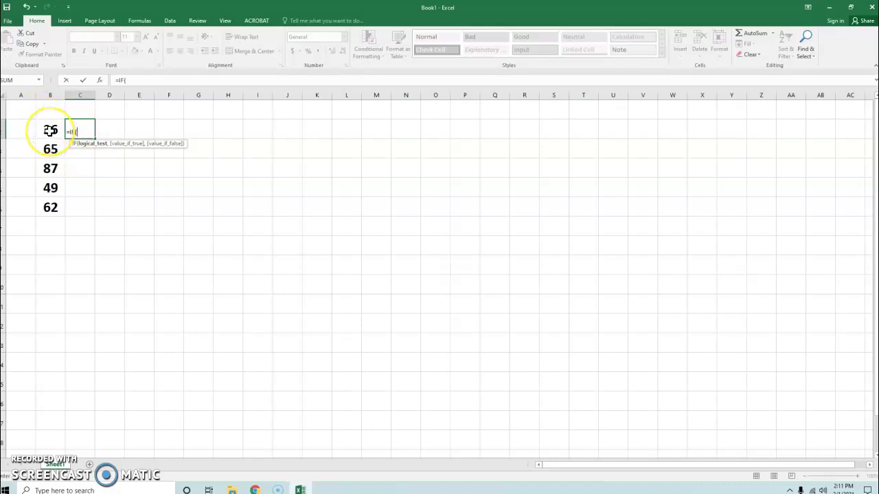
type("B2")
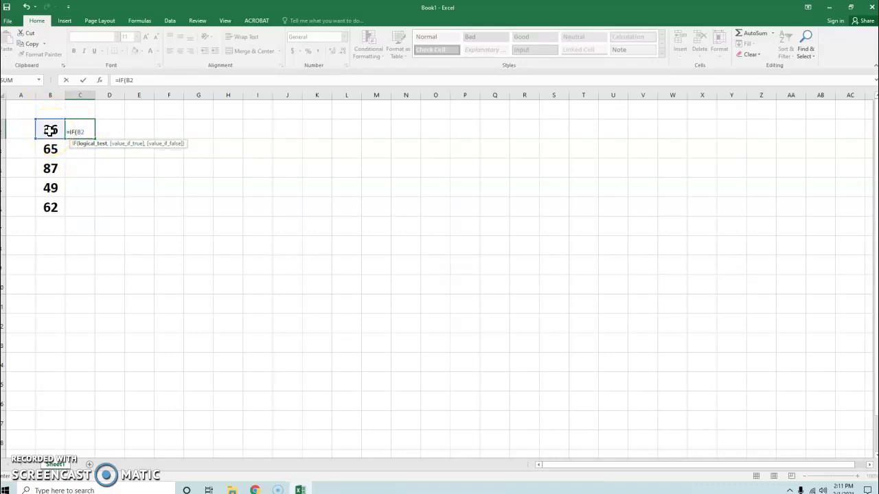
type(">50")
type(",")
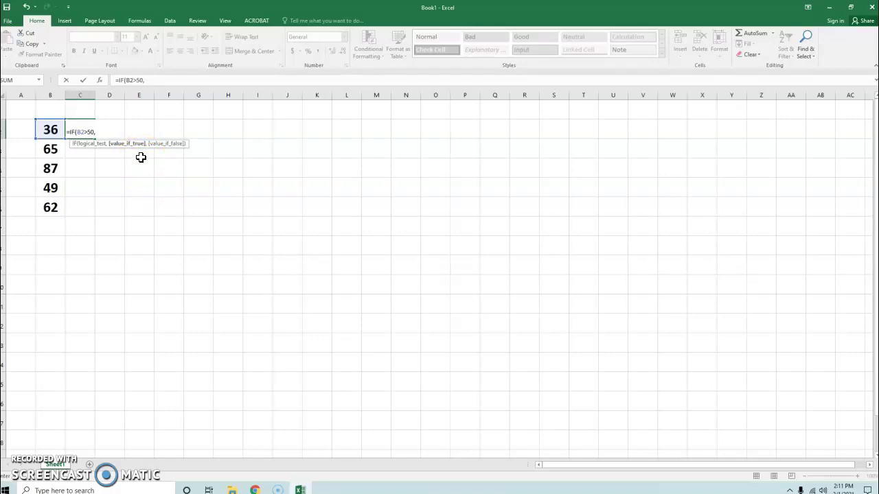
Complete the C2 formula with "Lulus" as the true result and "Tidak Lulus" as the false result, and reselect C2.
type("\"Lulus")
key("BackSpace")
type("\"")
key("BackSpace")
type("\"")
type(",")
type("\"T")
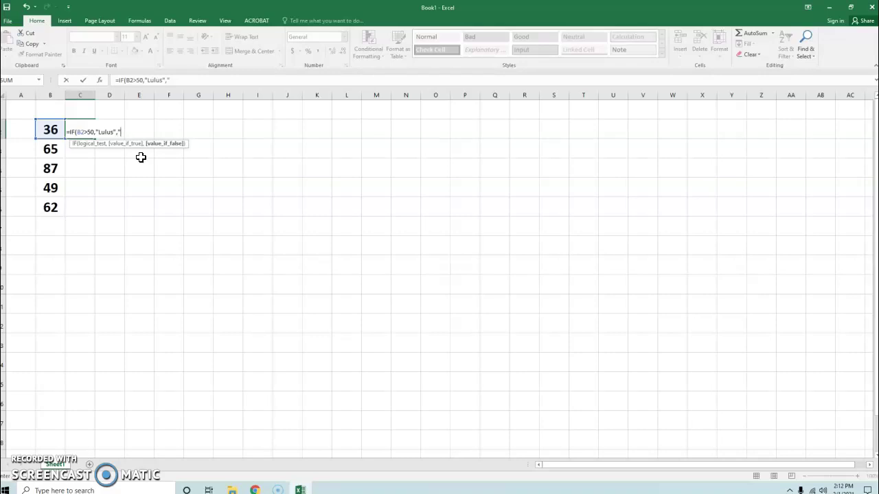
type("idak Lulus\"")
key("Return")
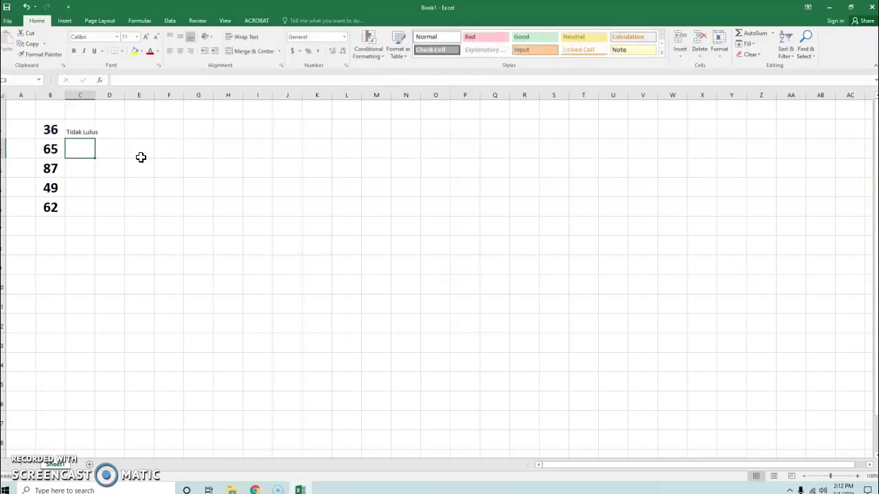
left_click(74, 129)
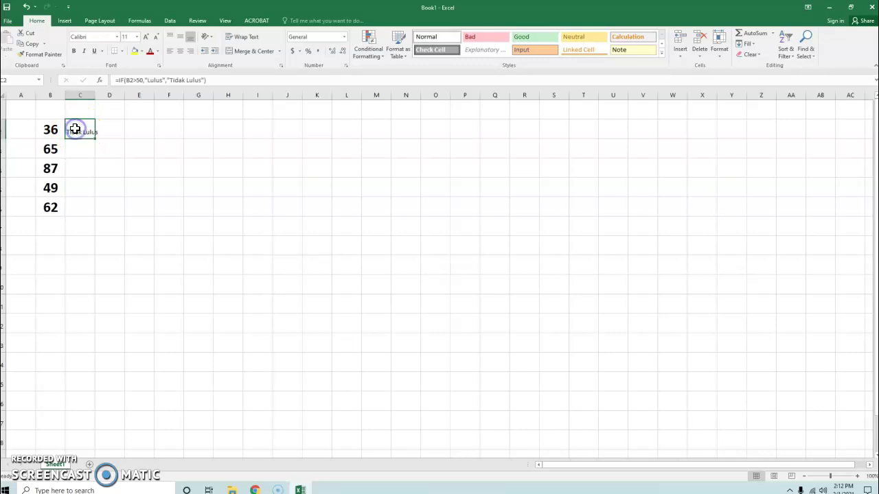